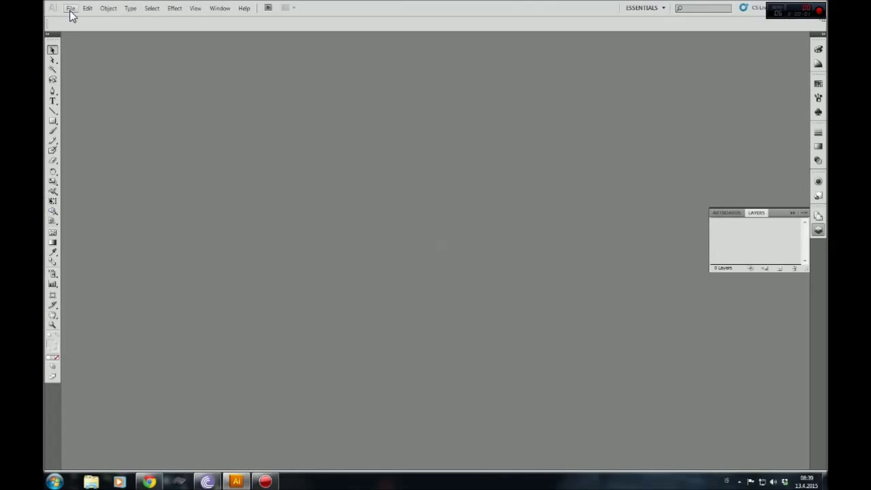
- Start a new blank document from the File menu
left_click(70, 8)
left_click(82, 21)
- Confirm the new two-artboard document and turn on the rulers
key("Return")
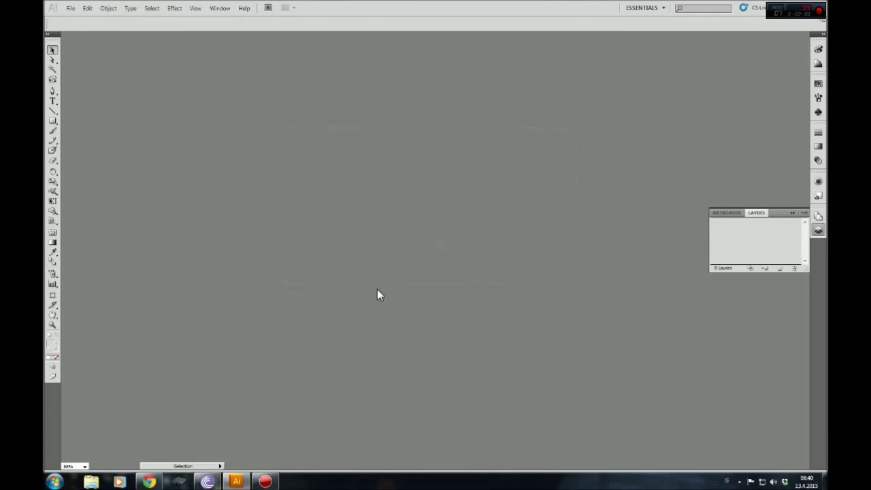
left_click(235, 255)
left_click(195, 9)
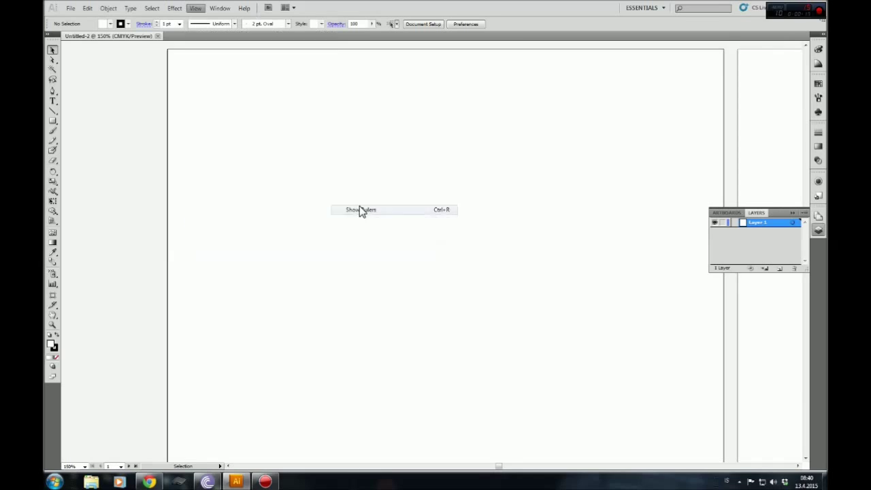
left_click(359, 209)
- Drag vertical and horizontal margin guides onto both artboards' edges
left_click_drag(64, 137, 181, 143)
left_click_drag(698, 179, 709, 180)
scroll(390, 66, "down", 3)
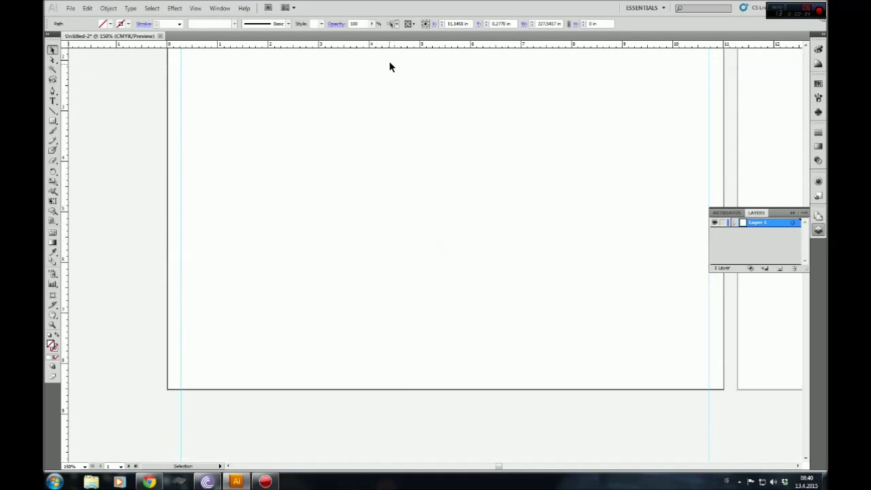
left_click_drag(391, 45, 409, 375)
scroll(264, 324, "up", 1)
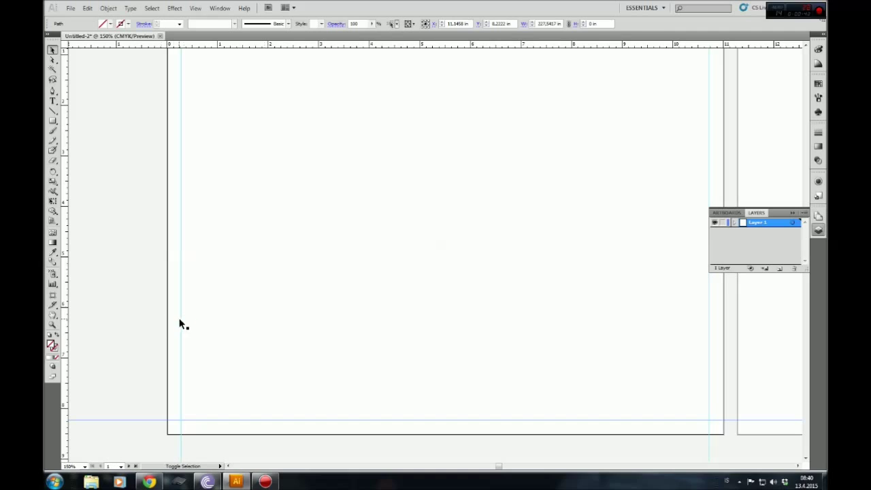
scroll(708, 319, "up", 2)
left_click(785, 122)
left_click(646, 172)
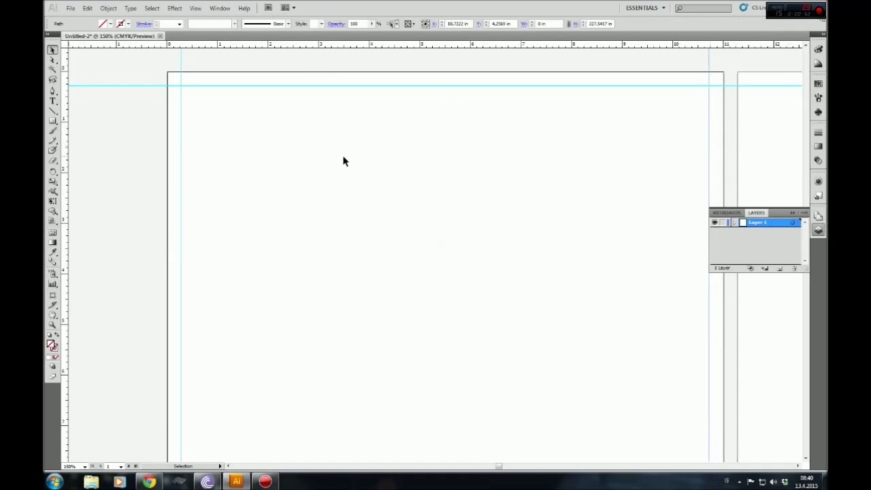
left_click(793, 215)
scroll(261, 203, "down", 1)
left_click(70, 9)
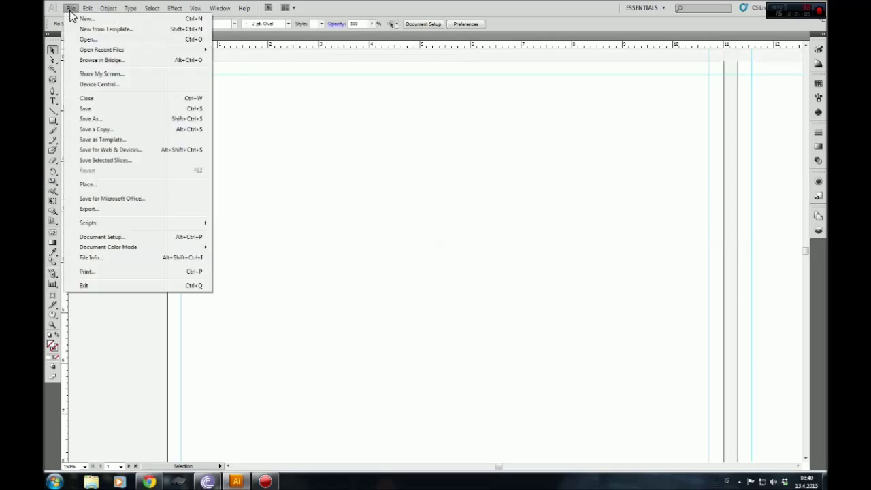
- Open Scion v3.ai from the Scion folder
left_click(85, 40)
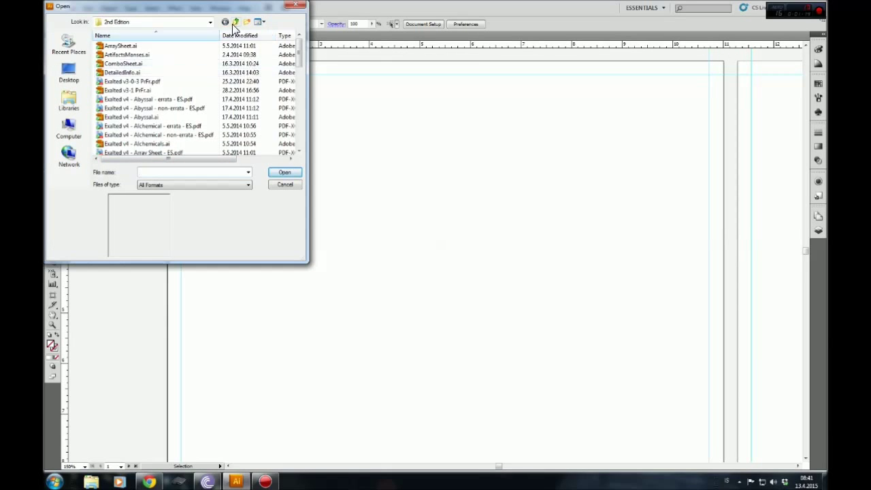
left_click(235, 22)
double_click(113, 81)
scroll(155, 121, "down", 3)
scroll(154, 120, "down", 1)
scroll(140, 133, "down", 2)
double_click(127, 109)
- Copy the SCION logo into Untitled-2's top-left, plus a pasted copy on the second artboard
left_click(253, 95)
key("ctrl+c")
key("ctrl+Tab")
key("ctrl+v")
left_click_drag(281, 137, 239, 98)
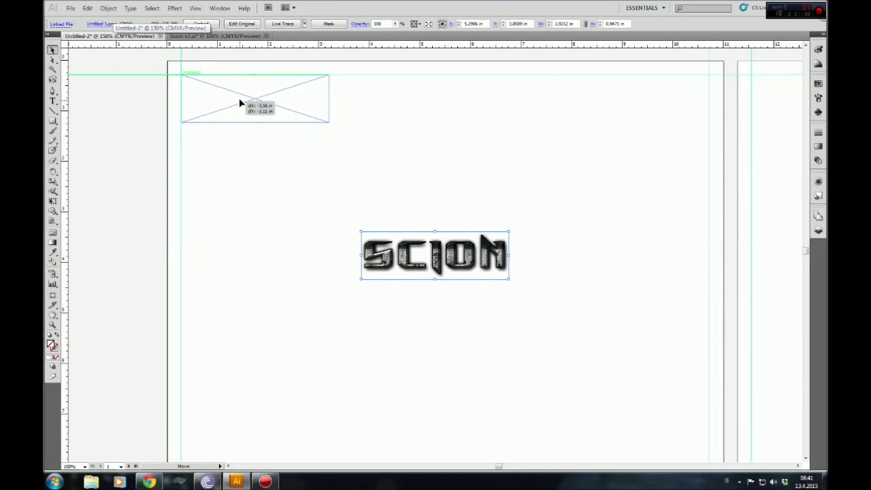
left_click(630, 252)
key("ctrl+alt+shift+v")
left_click_drag(488, 466, 509, 466)
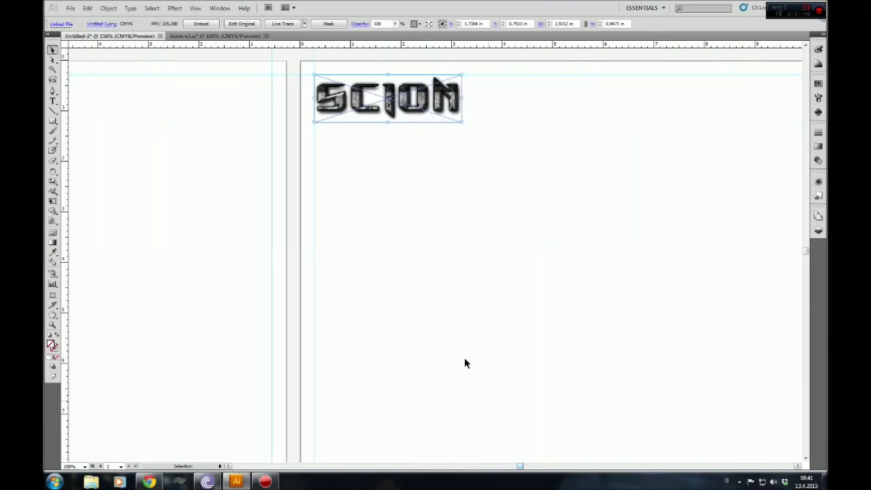
- Scale the SCION logo to 80%
right_click(414, 106)
left_click(528, 195)
type("80")
key("Return")
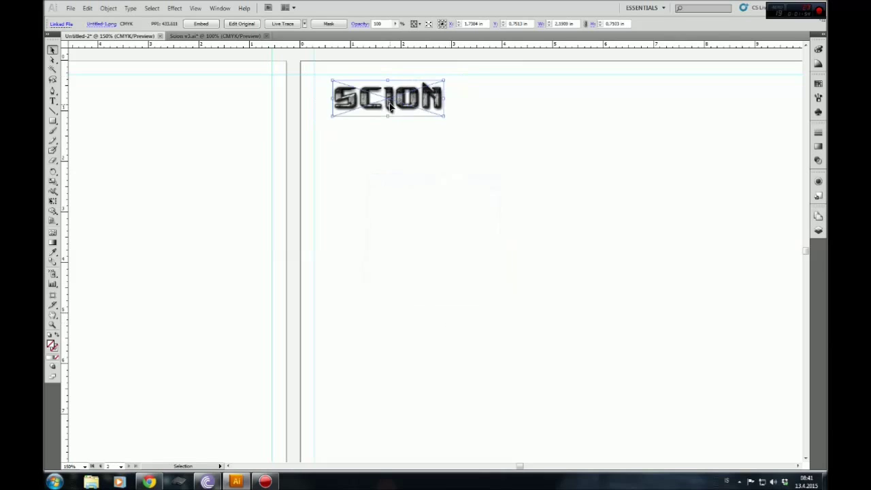
left_click(352, 171)
- Return to the Scion v3 sheet, zoomed in
scroll(395, 292, "left", 10)
scroll(398, 294, "down", 1)
scroll(398, 293, "up", 1)
left_click(215, 35)
key("ctrl+plus")
key("ctrl+plus")
scroll(267, 148, "up", 1)
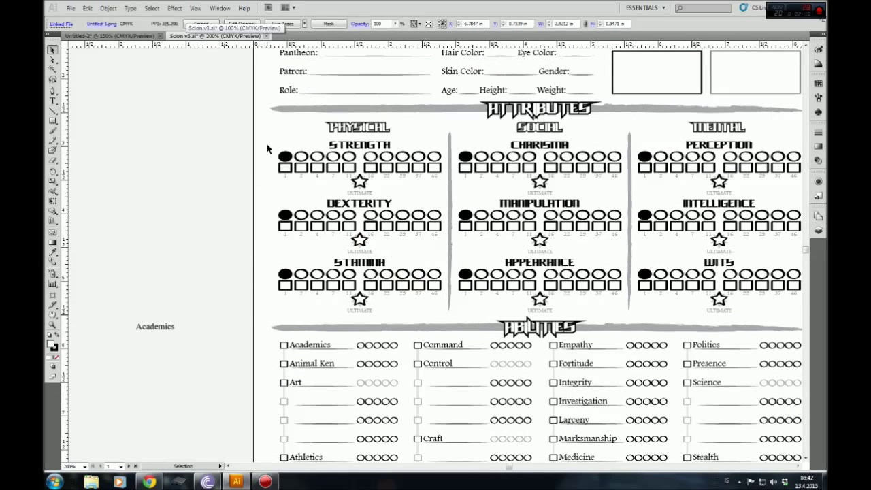
- Drag the STRENGTH dot-and-box block into Untitled-2 and move it left below the logo
mouse_move(267, 148)
left_mouse_down()
mouse_move(439, 174)
mouse_move(426, 153)
left_mouse_up()
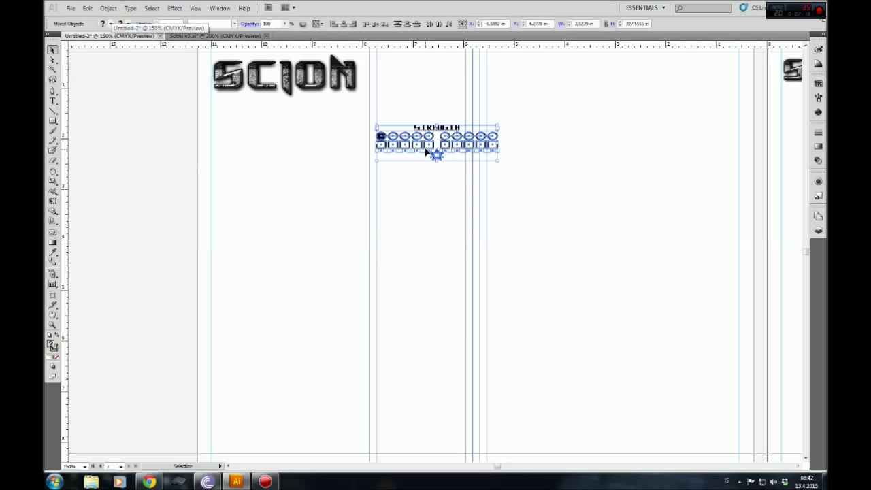
scroll(408, 266, "up", 1)
left_click(408, 183)
left_click(819, 230)
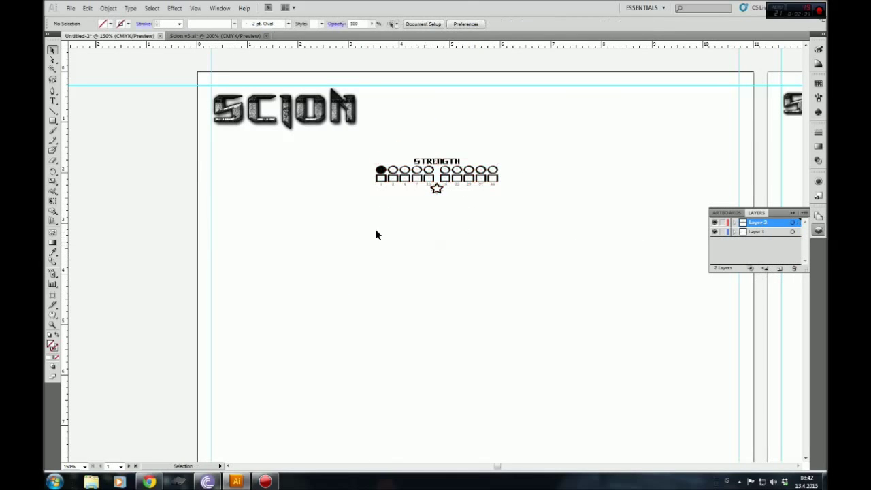
key("ctrl+plus")
mouse_move(463, 196)
left_mouse_down()
mouse_move(358, 213)
mouse_move(251, 212)
mouse_move(279, 212)
left_mouse_up()
left_click_drag(65, 190, 379, 146)
left_click(366, 214)
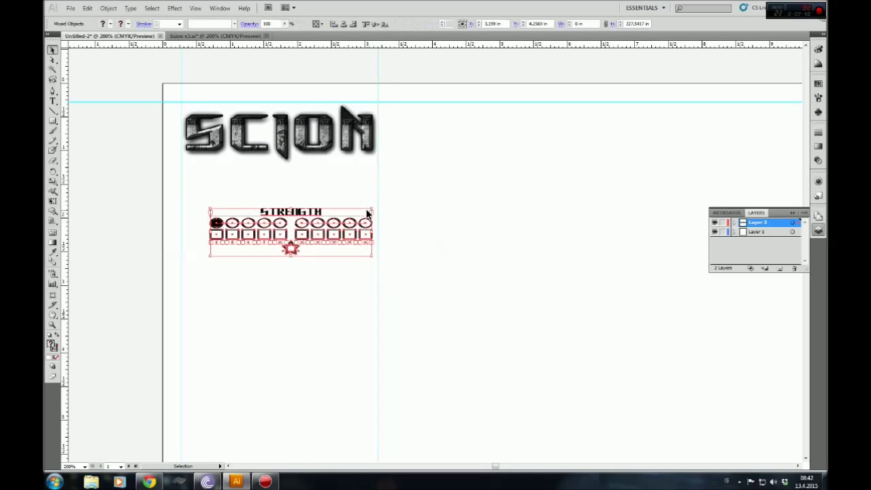
left_click(306, 279, "ctrl+space")
left_click(320, 213)
- Nudge the STRENGTH star right and shift the whole block into alignment
mouse_move(366, 264)
left_mouse_down()
mouse_move(385, 222)
mouse_move(526, 190)
mouse_move(519, 189)
left_mouse_up()
key("Right")
key("Right")
key("Right")
left_click_drag(537, 256, 270, 156)
left_click_drag(389, 170, 408, 171)
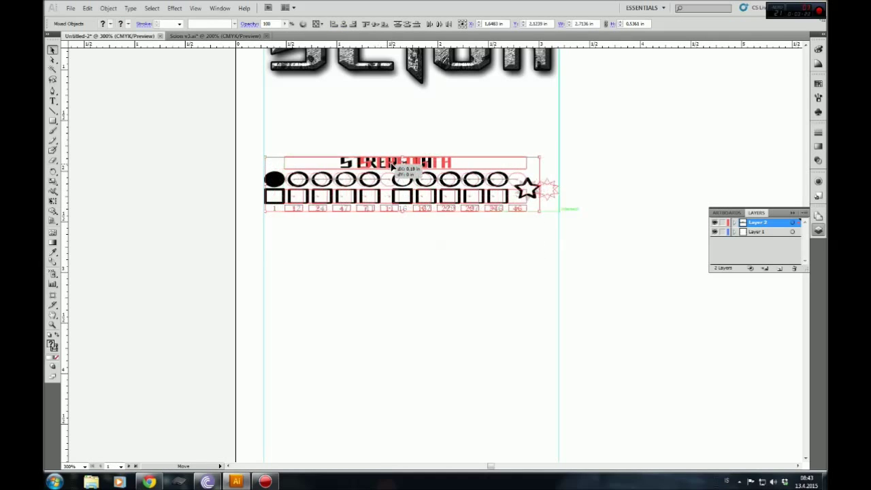
left_click(398, 299)
scroll(398, 300, "up", 1)
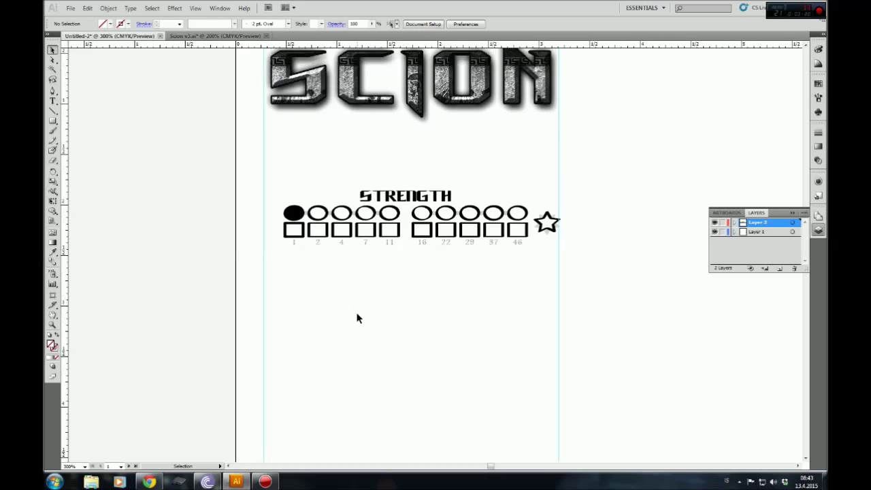
- Duplicate the STRENGTH heading upward and retype it as ATTRIBUTES
left_click(405, 196)
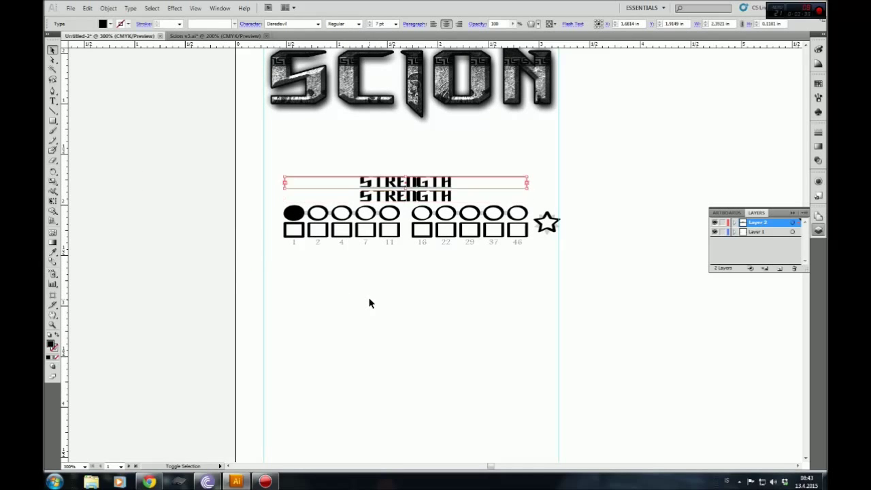
key("alt+shift+Up")
double_click(410, 174)
key("ctrl+a")
type("ATTRIBUTES")
key("Escape")
- Set the ATTRIBUTES heading to 12 pt and UPPERCASE
left_click(395, 24)
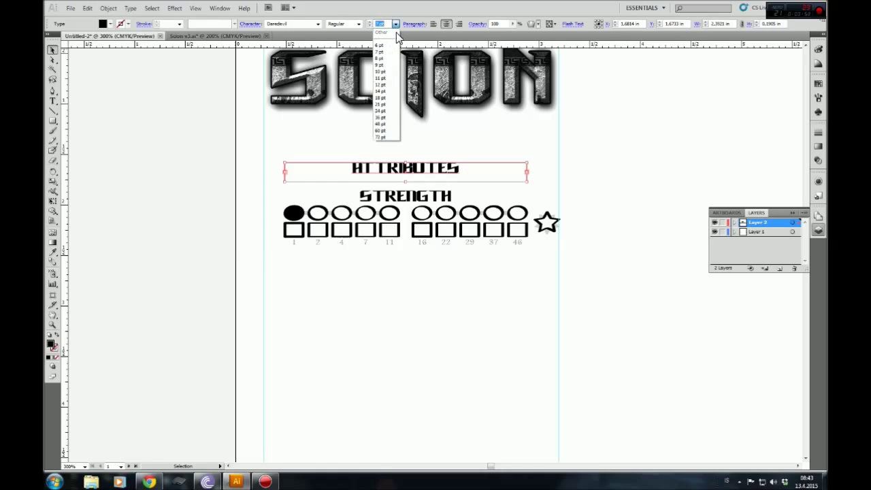
left_click(381, 111)
left_click(368, 25)
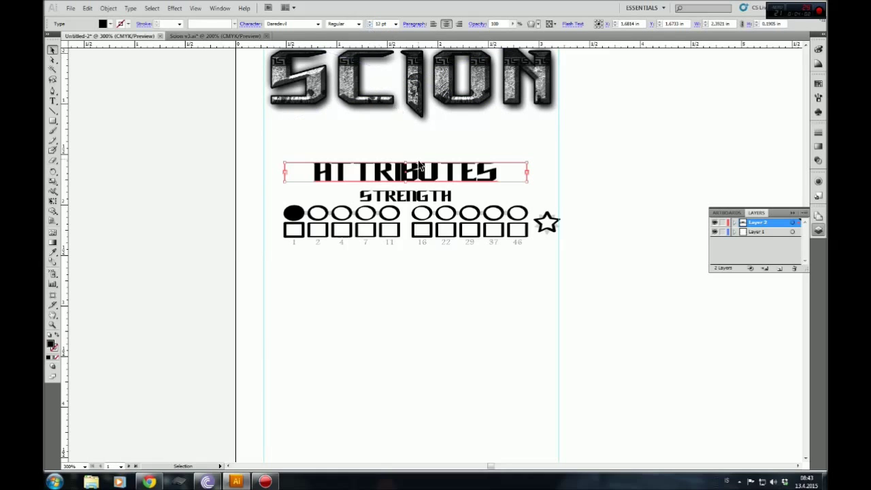
left_click(130, 8)
left_click(276, 133)
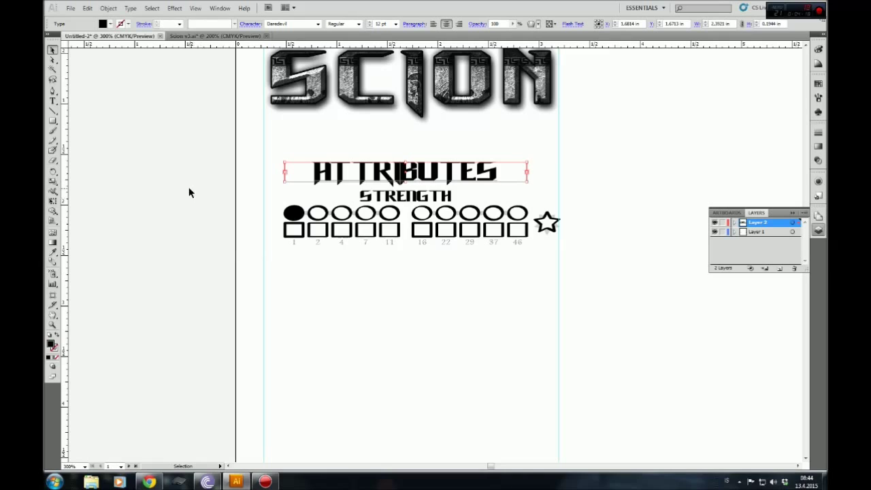
scroll(354, 302, "down", 3)
scroll(354, 302, "up", 1)
left_click_drag(288, 233, 554, 150)
- Duplicate the STRENGTH row twice downward to make two new rows
key("a")
left_click(471, 306)
scroll(471, 305, "up", 2)
left_click_drag(531, 289, 282, 208)
scroll(498, 311, "down", 1)
key("ctrl+c")
key("ctrl+v")
scroll(435, 346, "down", 1)
scroll(420, 352, "down", 1)
key("Up")
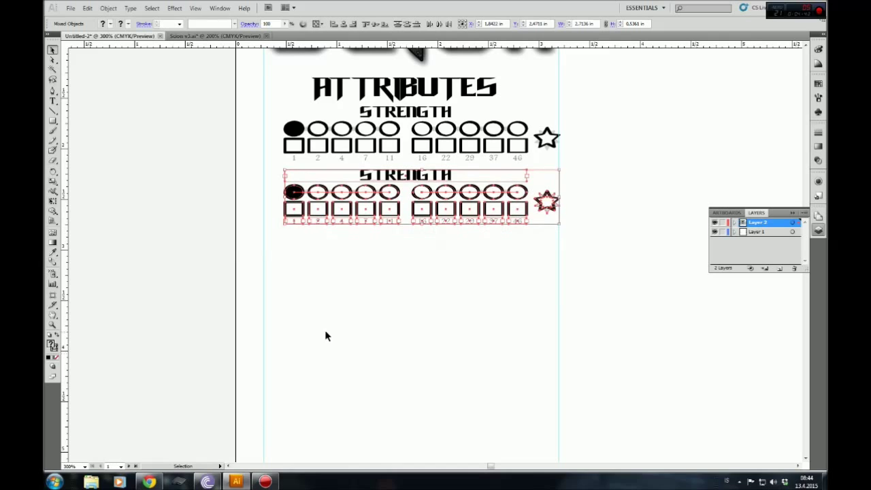
key("alt+shift+Down")
key("shift+Down")
key("shift+Down")
key("shift+Down")
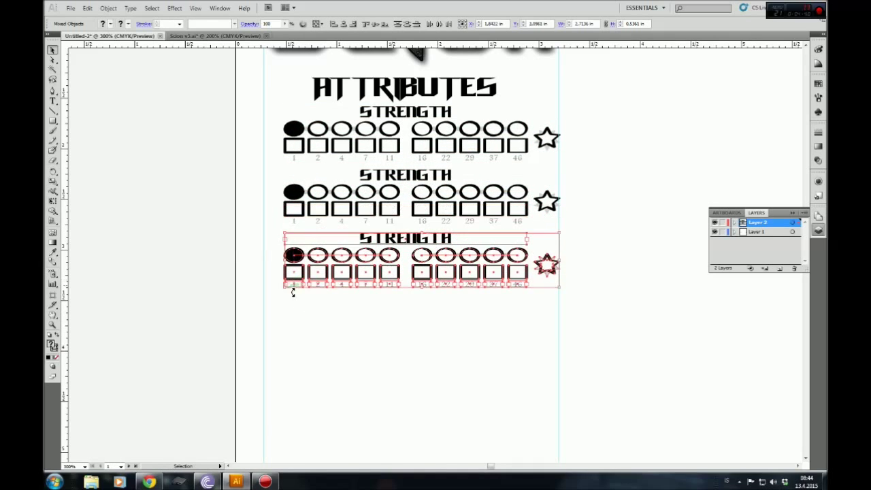
- Rename the copied row headings DEXTERITY and STAMINA
key("t")
double_click(406, 175)
type("DE")
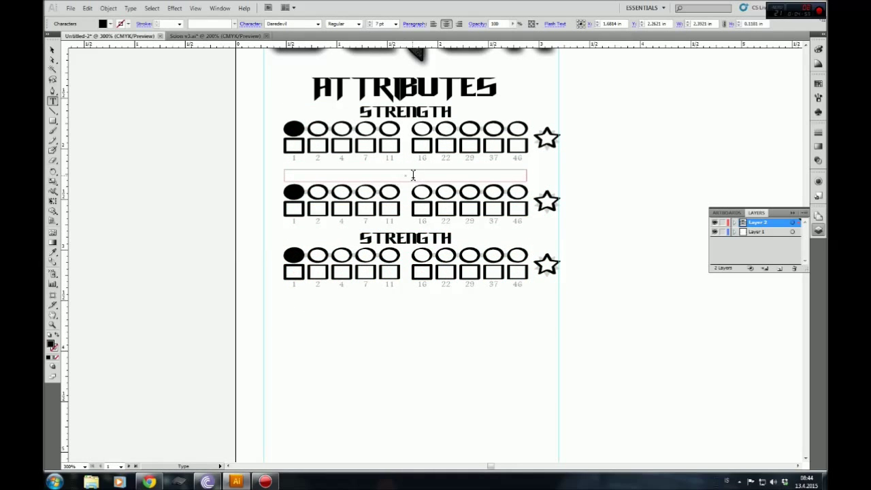
double_click(406, 237)
type("STAMINA")
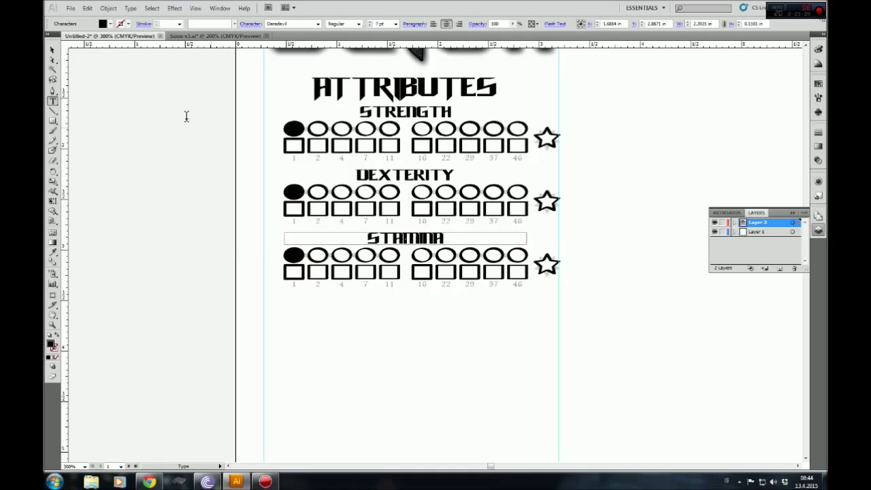
key("Escape")
left_click(237, 272)
- Select the squares of all three rows, then select the whole attribute group
left_click_drag(273, 272, 534, 282)
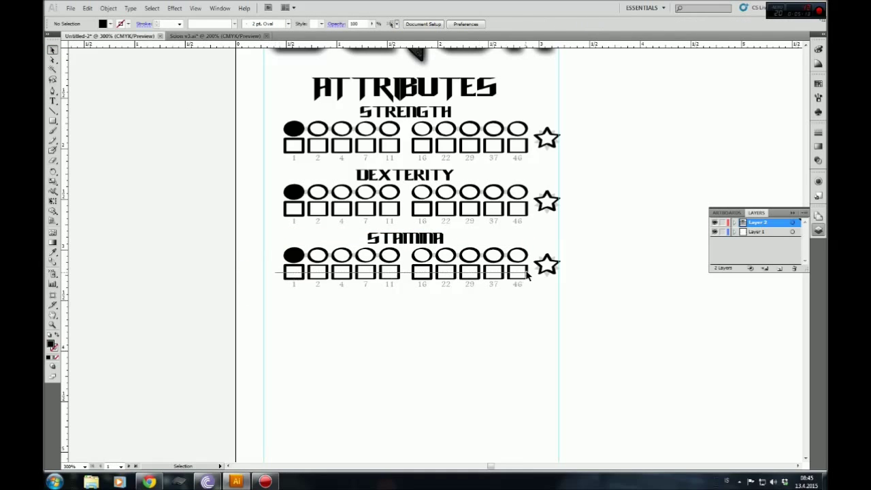
left_click_drag(275, 201, 535, 212, "shift")
left_click_drag(276, 136, 534, 153, "shift")
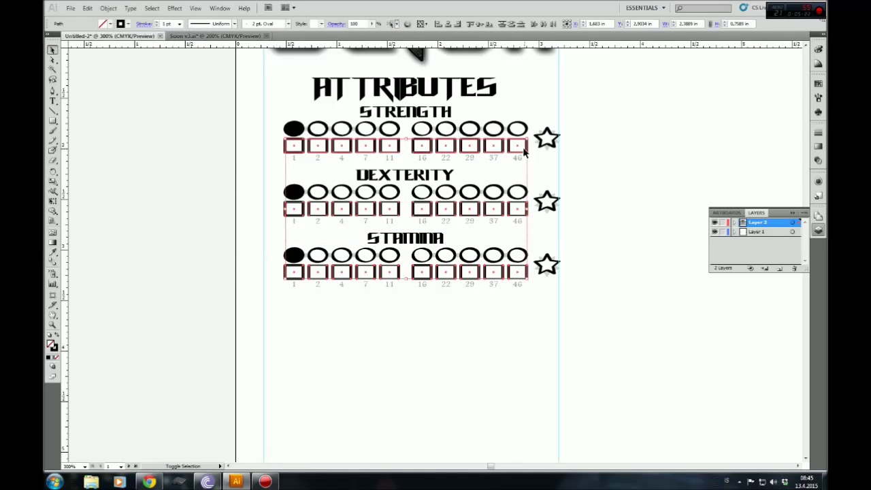
left_click(384, 334)
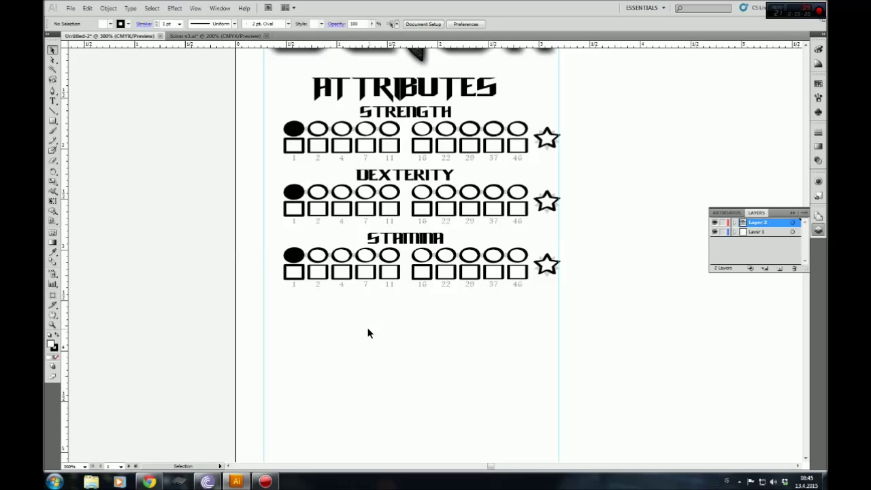
left_click_drag(289, 305, 557, 116)
- Paste a copy of the three attribute rows and shift it downward
key("ctrl+c")
key("ctrl+f")
key("shift+Down")
key("shift+Down")
key("shift+Down")
key("shift+Down")
key("shift+Down")
key("shift+Down")
key("shift+Down")
scroll(604, 156, "down", 3)
scroll(604, 177, "down", 1)
- Add a second copy of the rows further down and deselect
key("shift+Down")
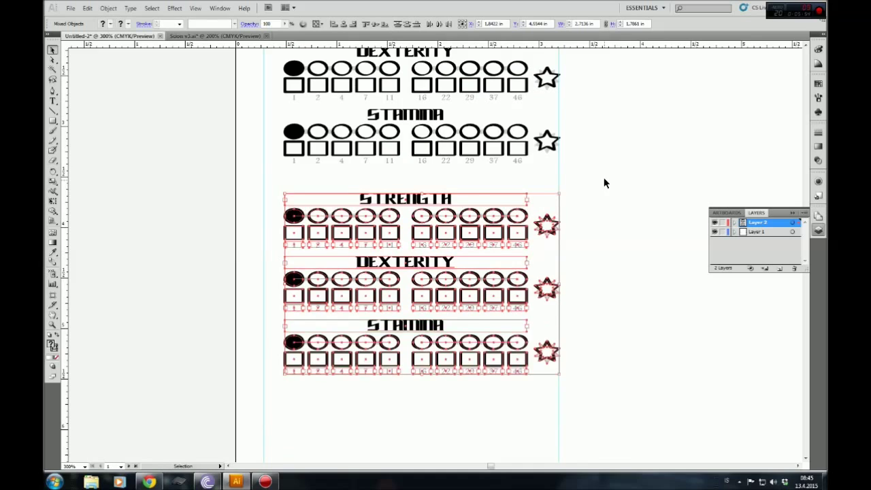
scroll(603, 187, "down", 2)
key("ctrl+c")
key("ctrl+f")
key("shift+Down")
key("shift+Down")
key("shift+Down")
key("shift+Down")
key("shift+Down")
key("shift+Down")
key("shift+Down")
key("shift+Down")
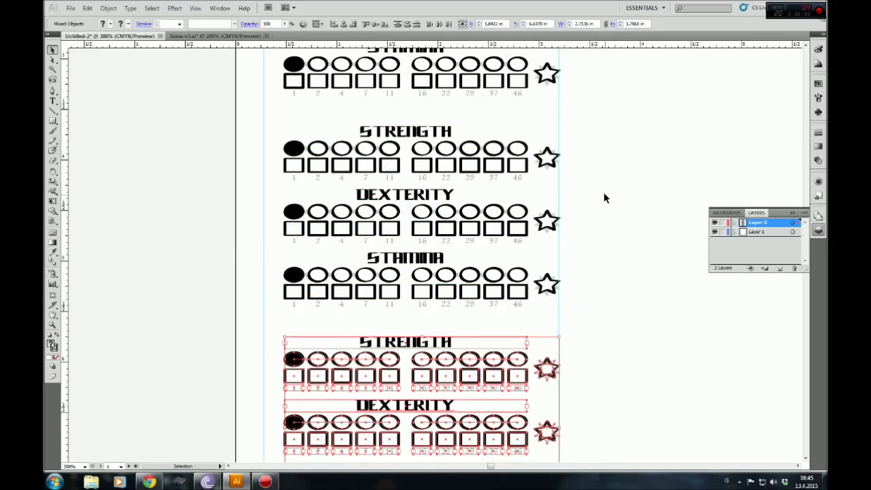
scroll(604, 192, "down", 5)
key("ctrl+shift+a")
scroll(599, 209, "up", 1)
key("ctrl+minus")
left_click_drag(496, 144, 503, 150)
key("ctrl+shift+a")
scroll(570, 206, "up", 1)
scroll(415, 197, "down", 1)
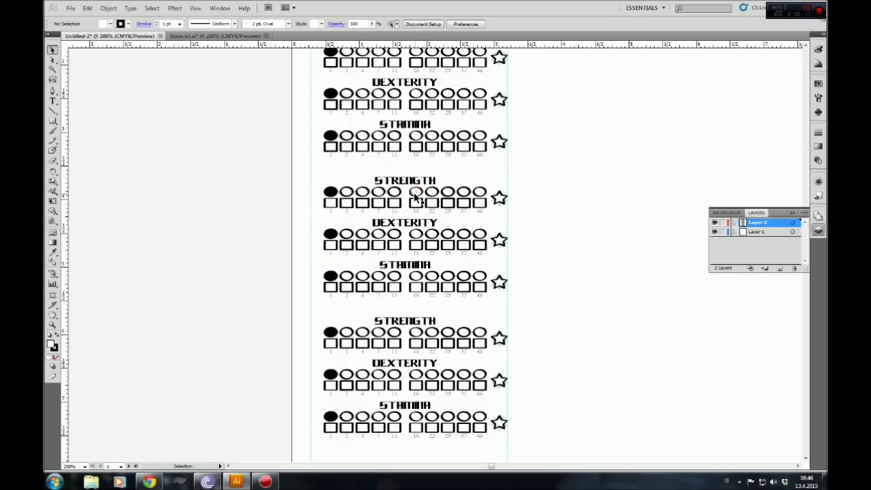
- Retype the copied labels as CHARISMA, MANIPULATION, APPEARANCE, PERCEPTION, INTELLIGENCE and WITS
left_click(412, 181)
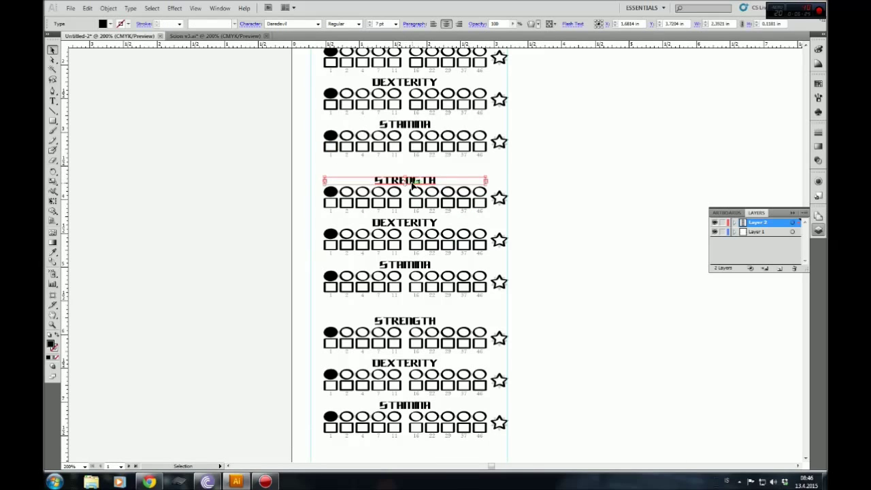
key("t")
double_click(403, 224)
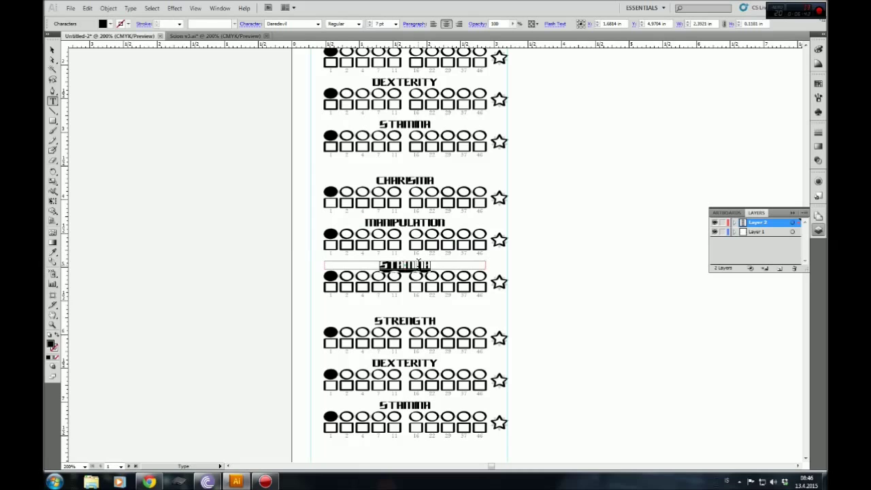
left_click(418, 262)
type("APPEARAnce")
left_click(411, 317)
type("n")
left_click(415, 362)
type("gence")
left_click(412, 405)
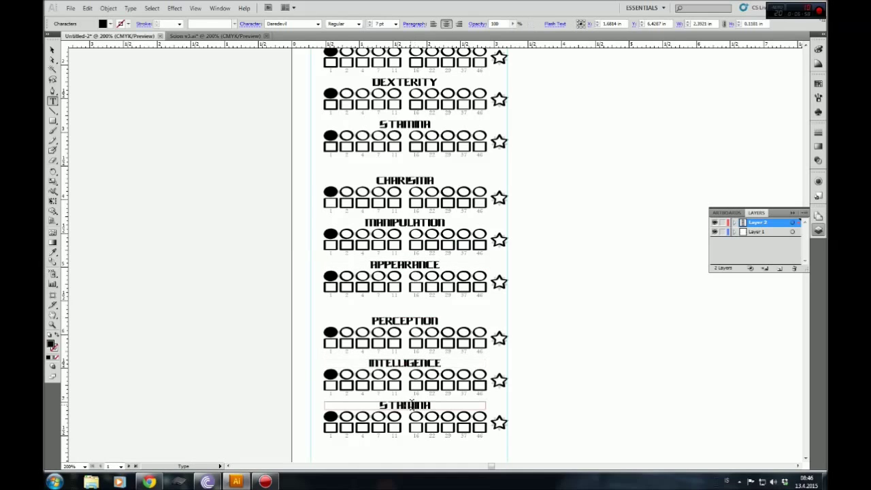
type("WITS")
left_click(53, 50)
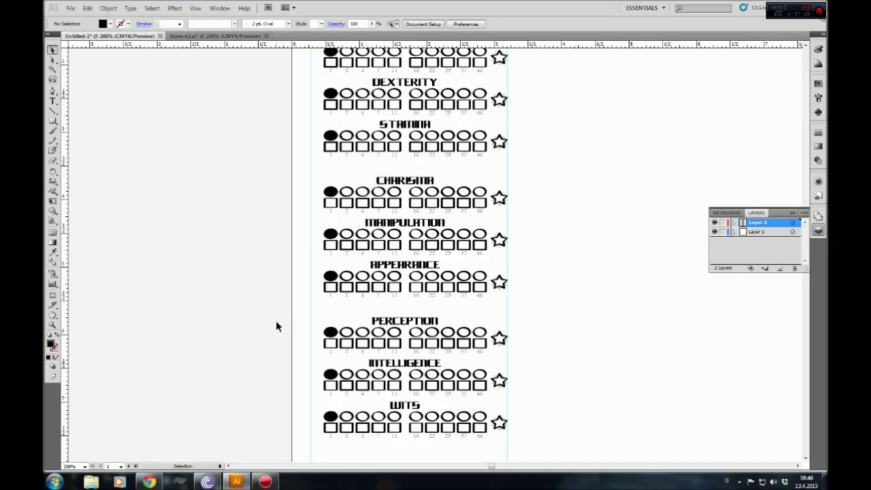
scroll(275, 320, "up", 3)
left_click(401, 103)
- Duplicate the ATTRIBUTES heading, retype it as PHYSICAL and rotate it 90°
left_click_drag(404, 102, 204, 233)
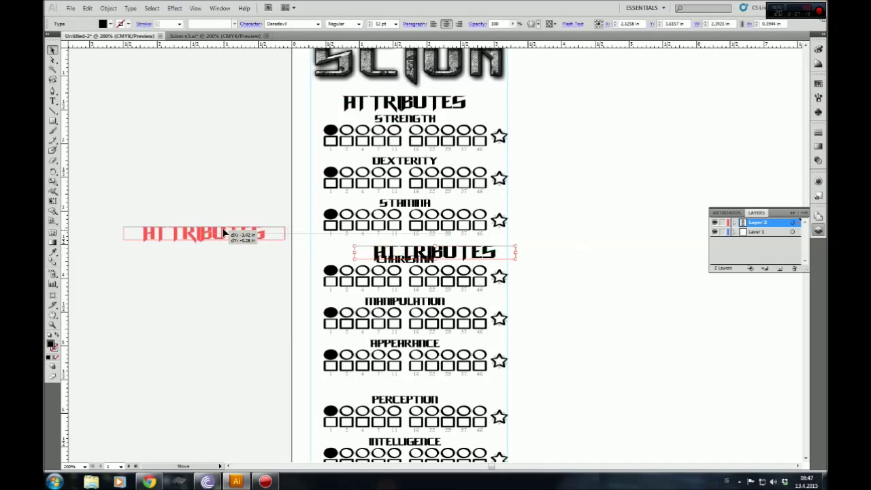
key("t")
double_click(204, 233)
type("PHYSICA")
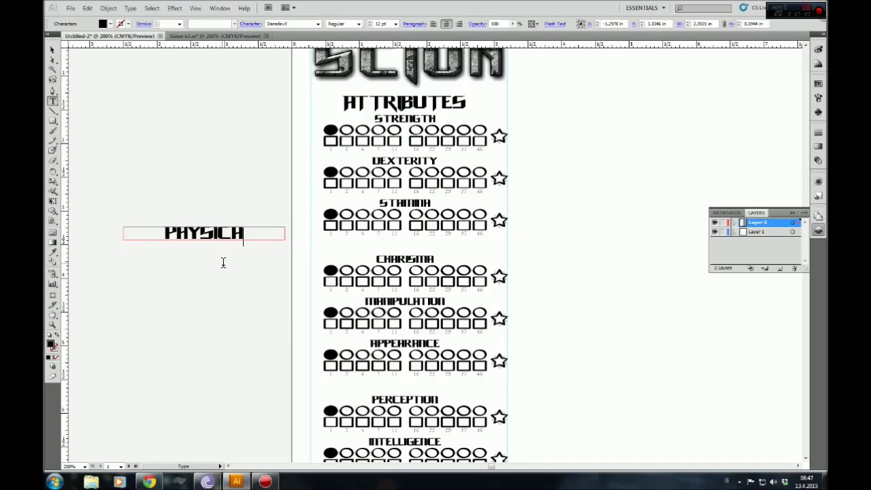
key("Escape")
right_click(219, 234)
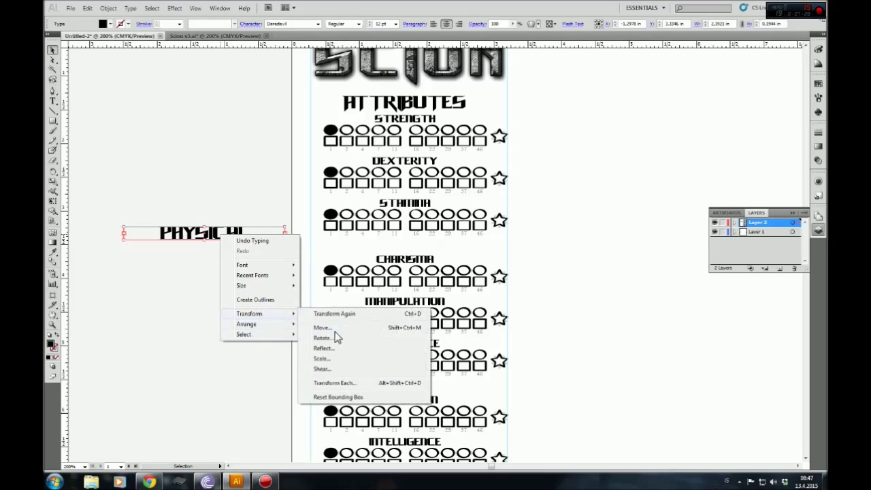
left_click(335, 332)
type("90")
key("Return")
- Place vertical PHYSICAL beside the STRENGTH–STAMINA rows at 16 pt with a grey fill
left_click_drag(212, 236, 324, 198)
left_click_drag(323, 117, 324, 115)
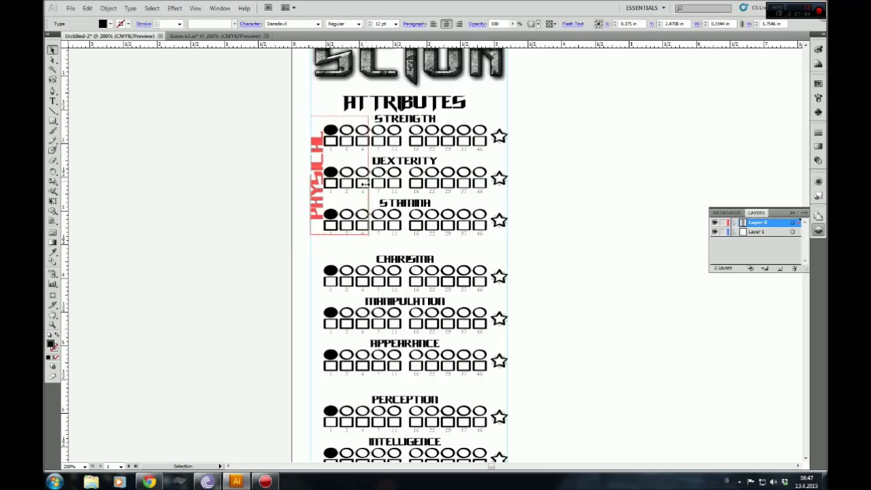
left_click(370, 23)
left_click(370, 23)
left_click(370, 23)
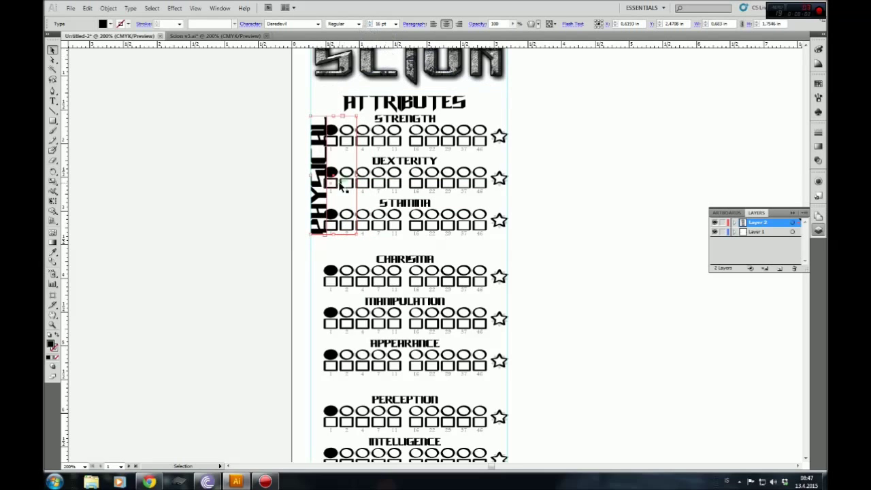
left_click_drag(357, 175, 328, 174)
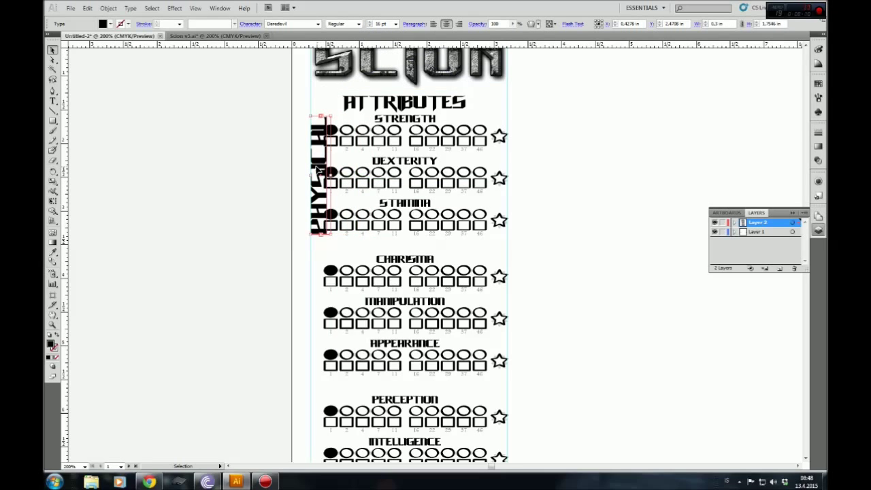
left_click(109, 25)
left_click(93, 65)
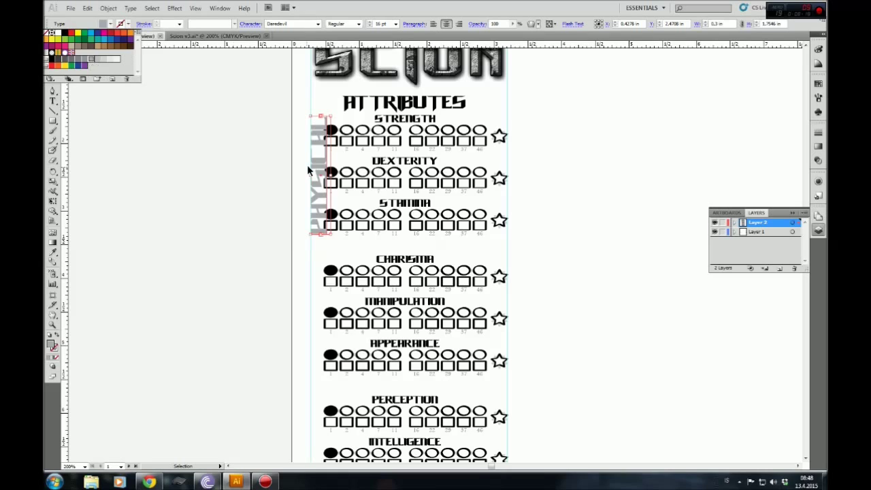
right_click(321, 112)
left_click(278, 286)
left_click(329, 172)
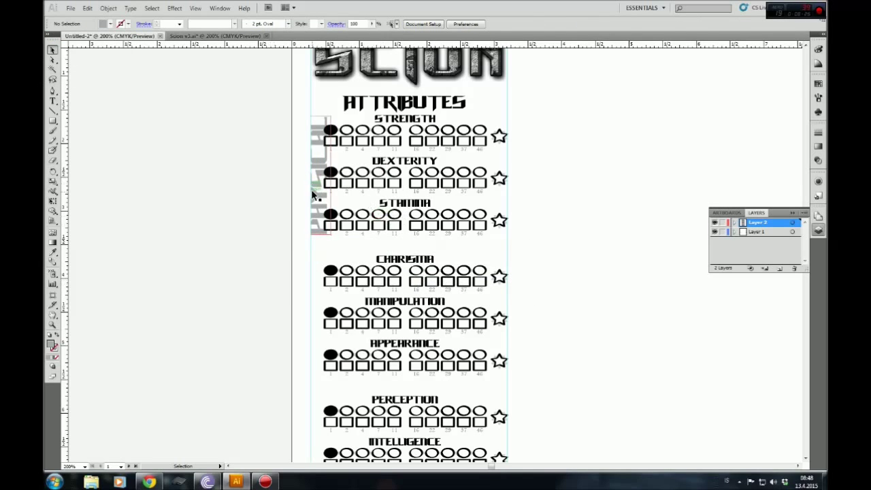
- Zoom to 300% and place a copy of the PHYSICAL label lower down the column
key("ctrl+plus")
scroll(383, 276, "down", 3)
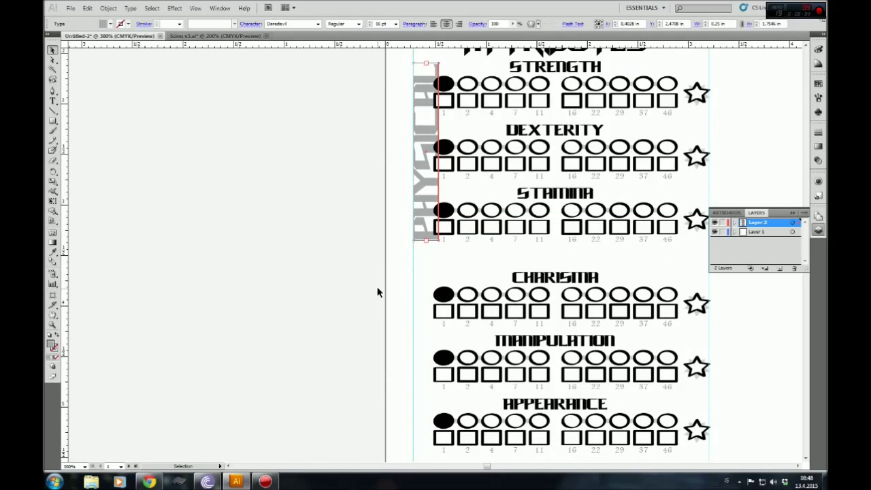
scroll(386, 294, "down", 2)
left_click_drag(430, 117, 389, 326)
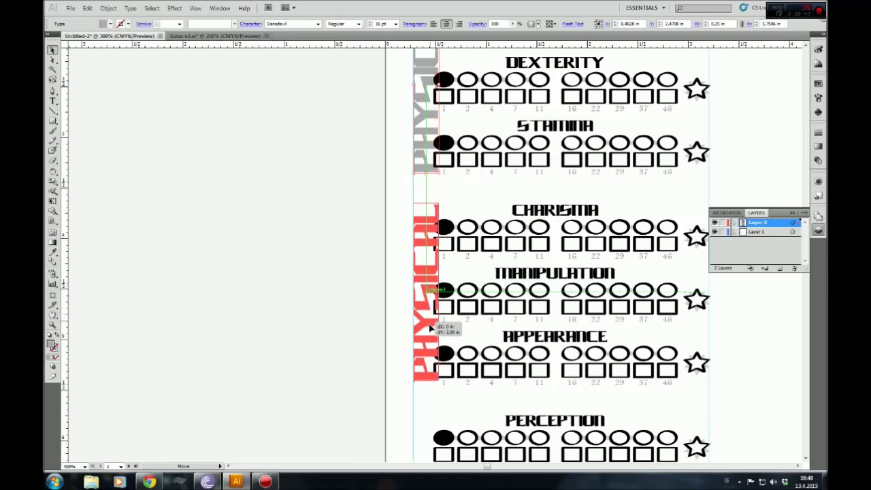
scroll(389, 326, "up", 4)
key("ctrl+z")
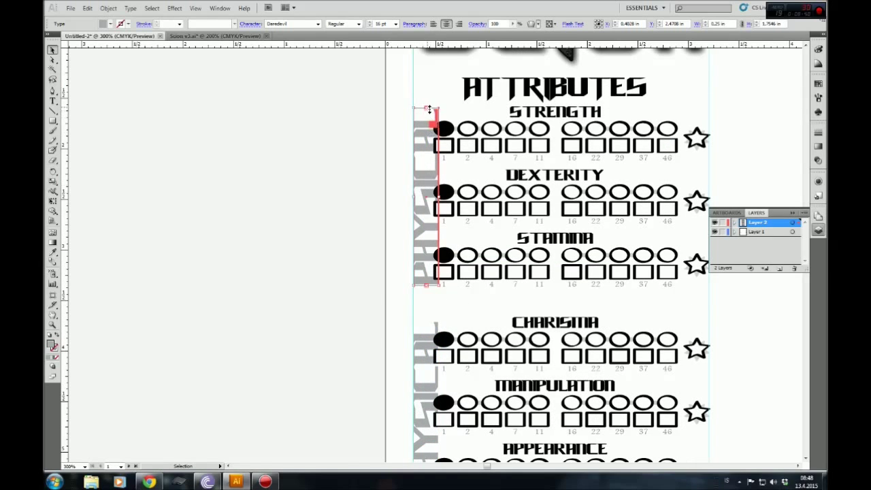
scroll(374, 294, "down", 3)
- Retype the lower PHYSICAL copy as SOCIAL
left_click(429, 245)
scroll(424, 307, "down", 2)
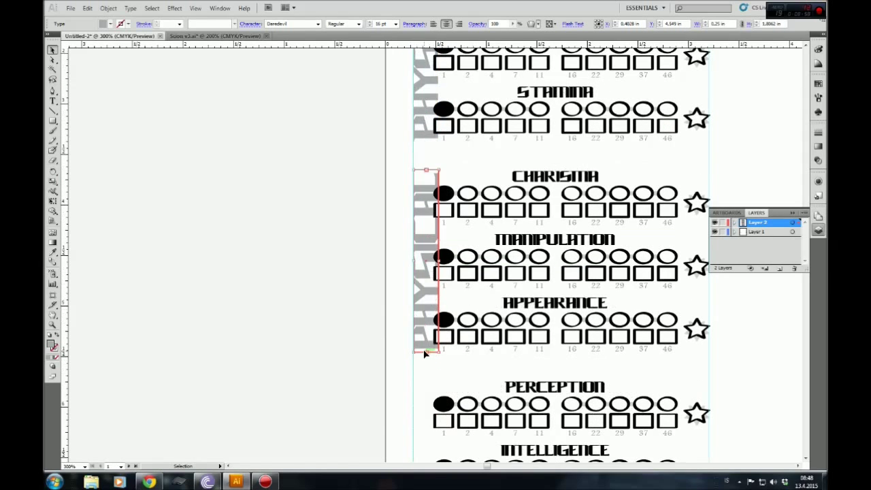
double_click(428, 300)
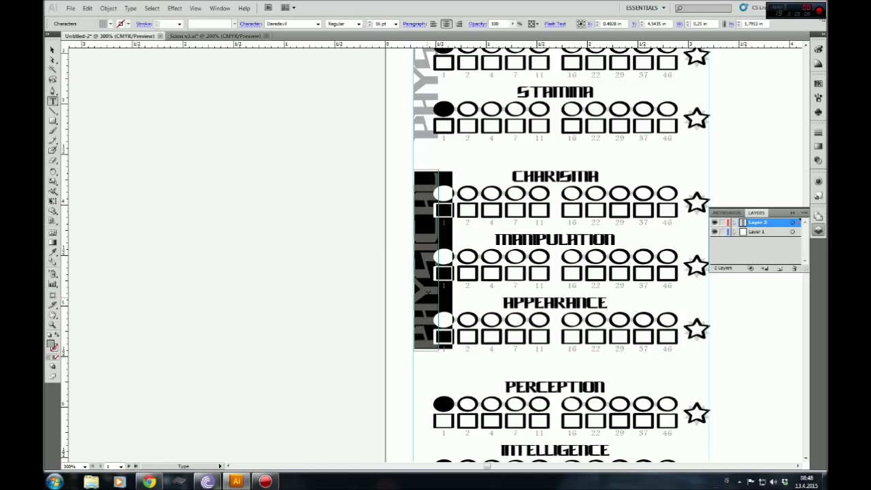
type("SOCIAL")
scroll(183, 195, "down", 5)
key("Escape")
- Paste another label beside the PERCEPTION–WITS rows, stretch it, and retype it as MENTAL
scroll(336, 254, "down", 3)
key("ctrl+v")
left_click_drag(430, 259, 427, 269)
left_click_drag(428, 350, 429, 359)
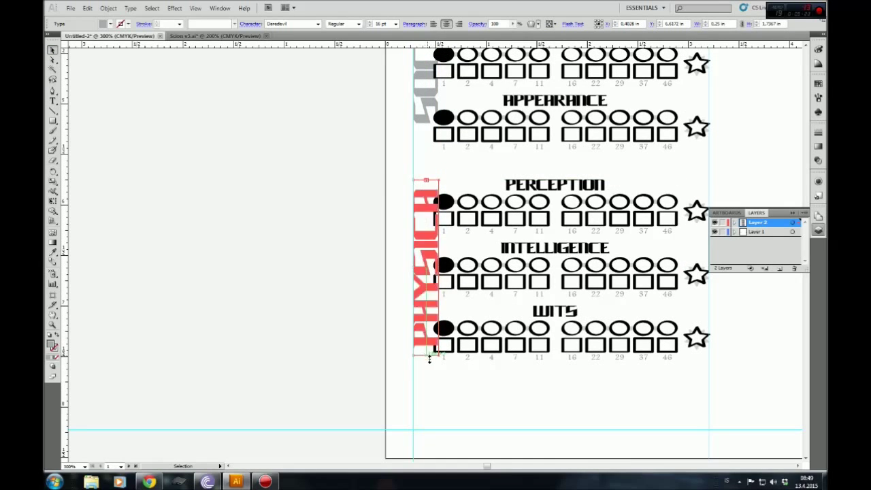
double_click(427, 272)
type("MENTAL")
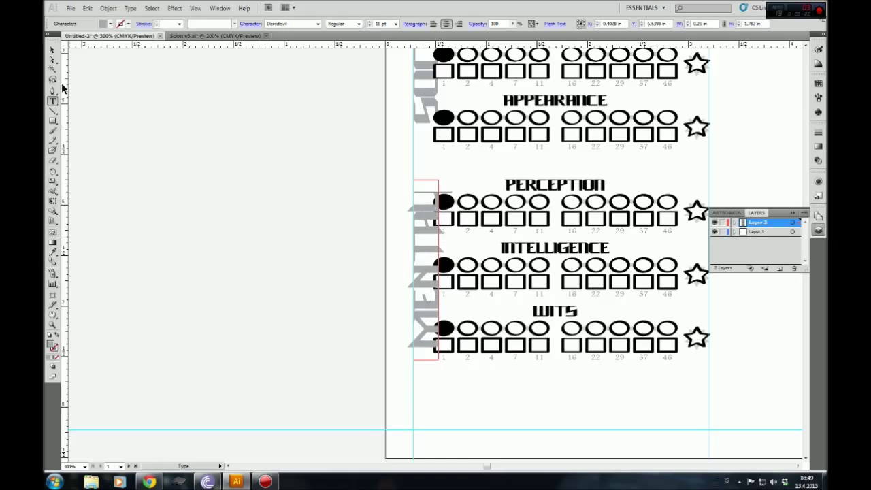
left_click(51, 53)
- Zoom out to 150% and review the completed attribute rows and side labels
right_click(421, 252)
left_click(537, 365)
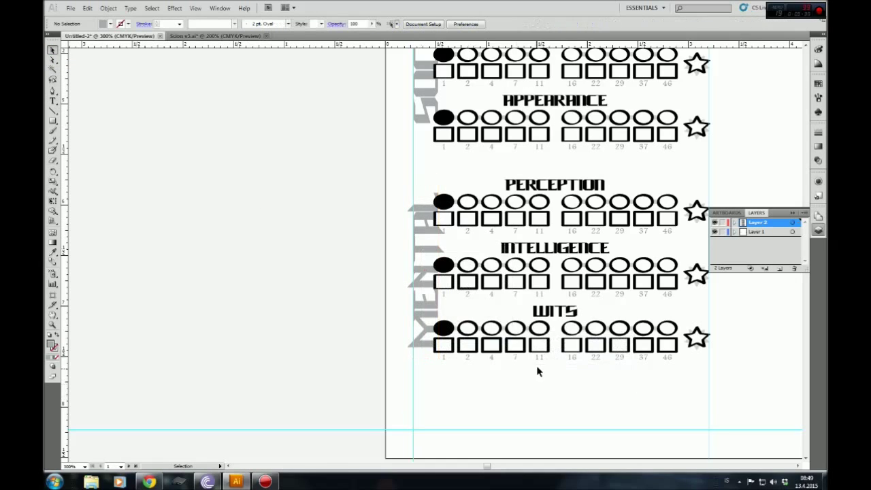
key("ctrl+minus")
key("ctrl+minus")
left_click_drag(350, 447, 490, 114)
left_click(575, 167)
scroll(577, 173, "down", 3)
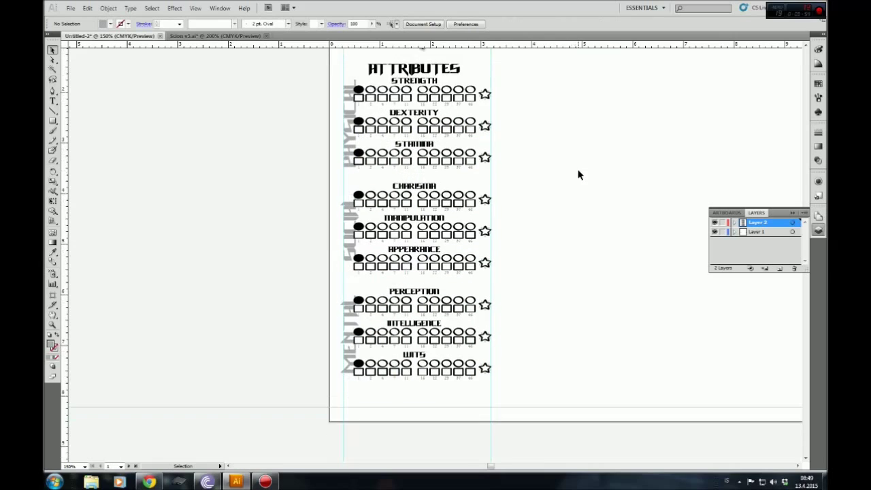
- Drag a horizontal guide from the top ruler across the page
scroll(578, 175, "up", 2)
scroll(565, 200, "up", 1)
scroll(497, 450, "right", 5)
scroll(497, 450, "up", 3)
left_click_drag(369, 48, 346, 154)
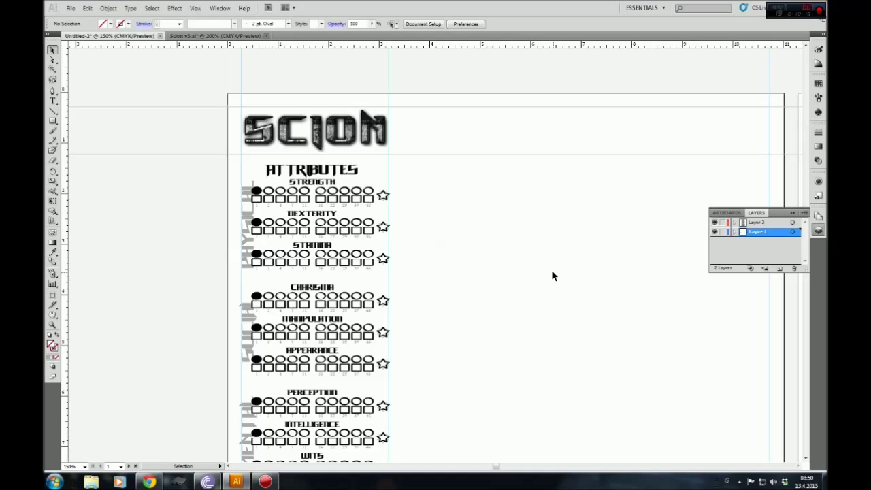
scroll(558, 282, "down", 4)
scroll(558, 327, "up", 1)
scroll(502, 468, "right", 3)
scroll(480, 408, "up", 1)
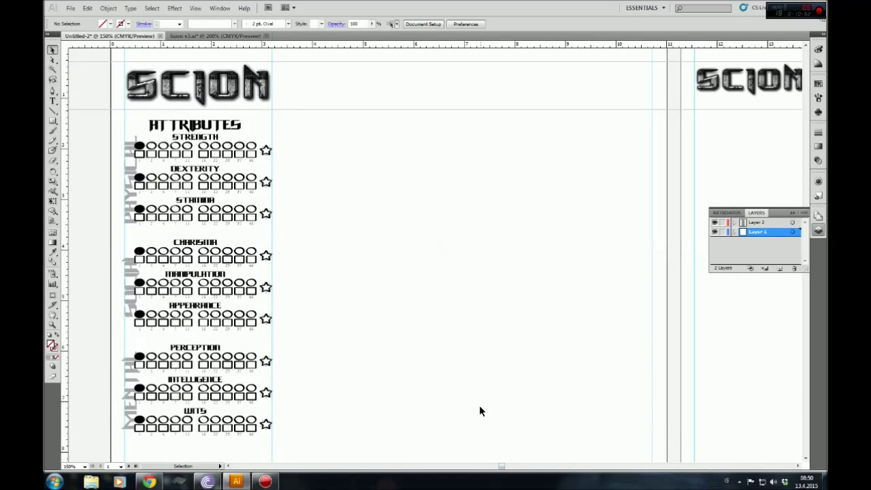
scroll(479, 409, "down", 1)
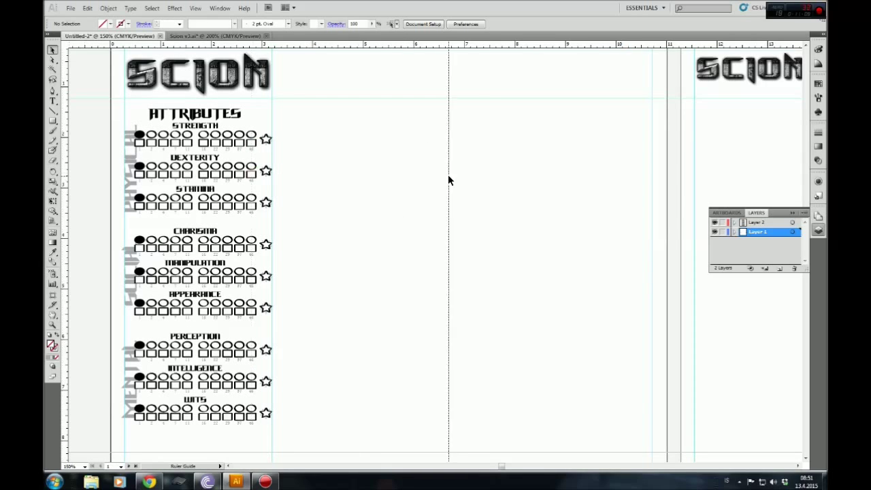
- Create Layer 3, add a second guide near the top, and paste an ATTRIBUTES copy
left_click(777, 268)
scroll(482, 294, "down", 2)
scroll(482, 294, "up", 1)
left_click(195, 102)
left_click_drag(289, 42, 293, 98)
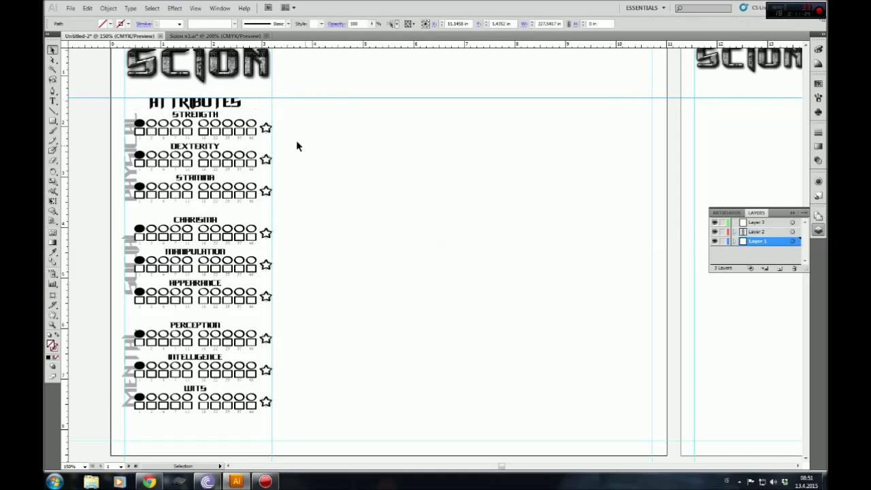
key("ctrl+v")
- Move the ATTRIBUTES copy level with the original heading at 200% zoom
left_click_drag(435, 253, 365, 104)
key("ctrl+plus")
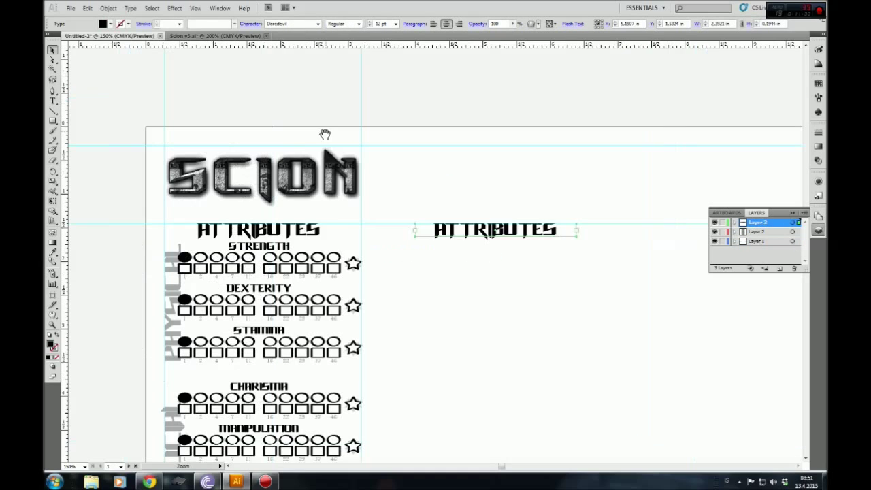
left_click(268, 229)
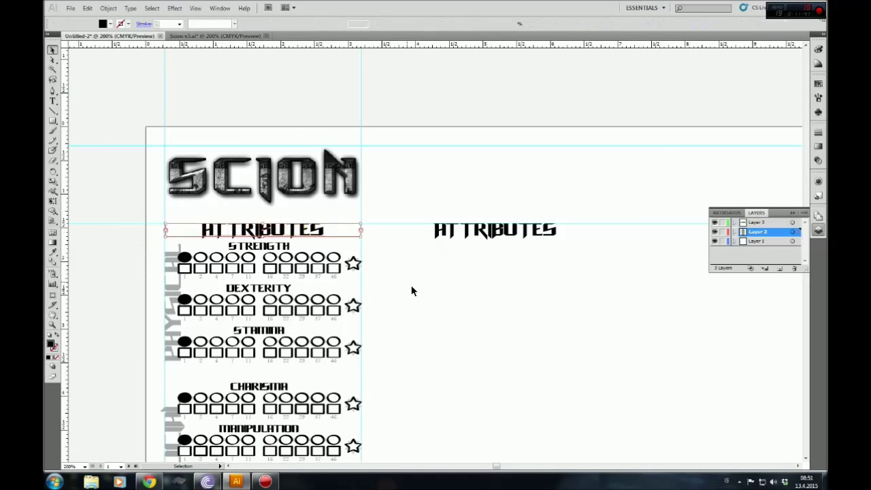
left_click(488, 229)
scroll(488, 229, "down", 2)
scroll(439, 194, "right", 3)
- Retype the copy as ABILITIES and widen its text box across the new column
double_click(439, 194)
key("ctrl+a")
type("ABILITIES")
left_click(55, 51)
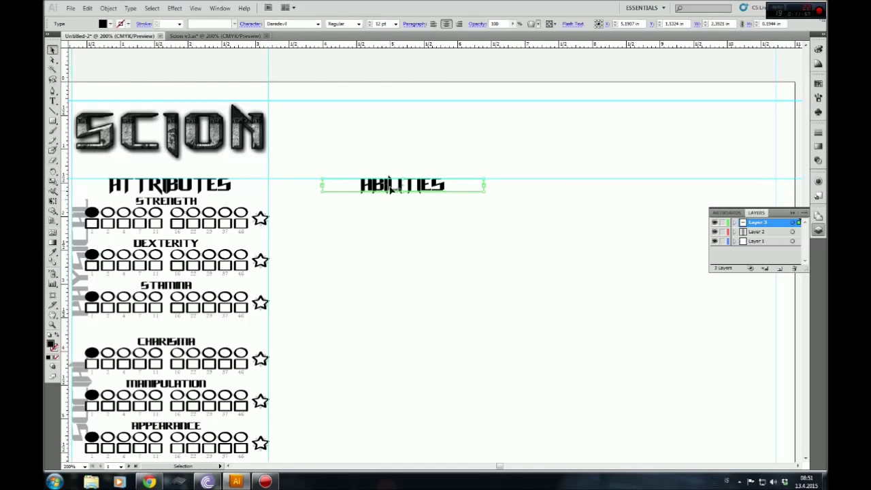
left_click_drag(321, 185, 268, 185)
left_click_drag(482, 184, 534, 185)
- Add a vertical guide at the ABILITIES box's right edge and show the Scion v3.ai sheet
scroll(428, 274, "down", 3)
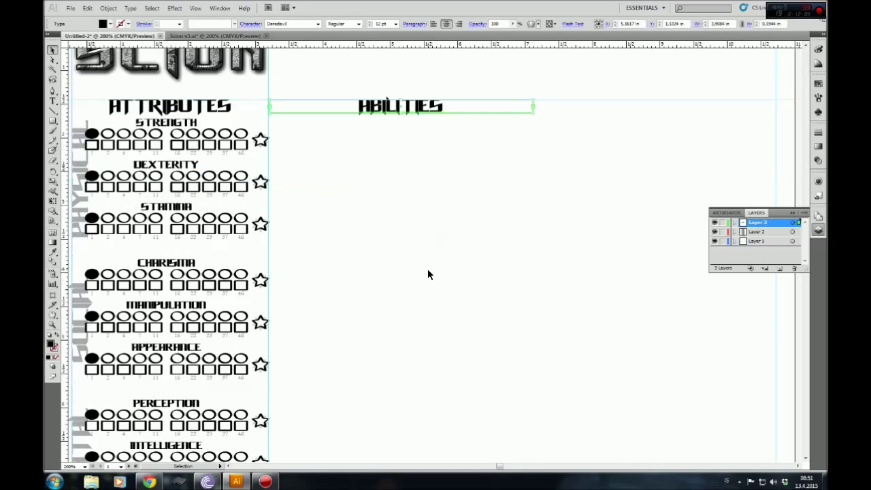
scroll(436, 271, "up", 1)
left_click_drag(534, 140, 548, 140)
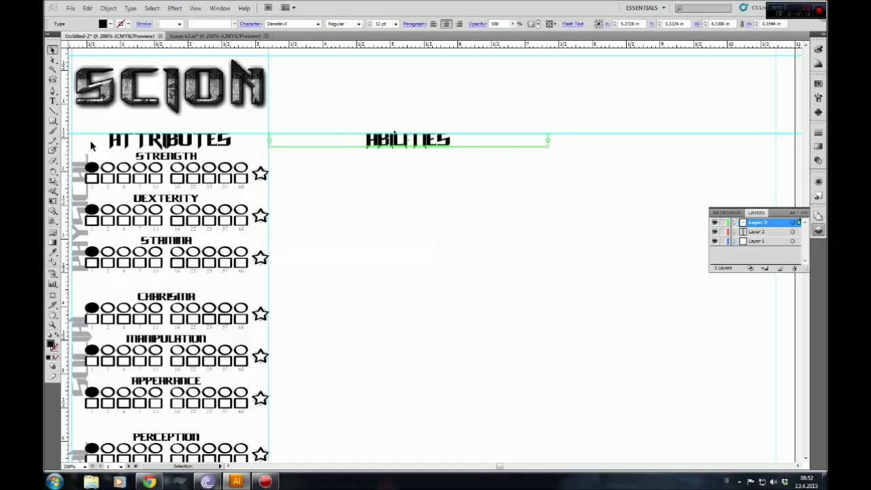
left_click_drag(494, 157, 548, 158)
scroll(451, 281, "down", 1)
scroll(402, 234, "up", 1)
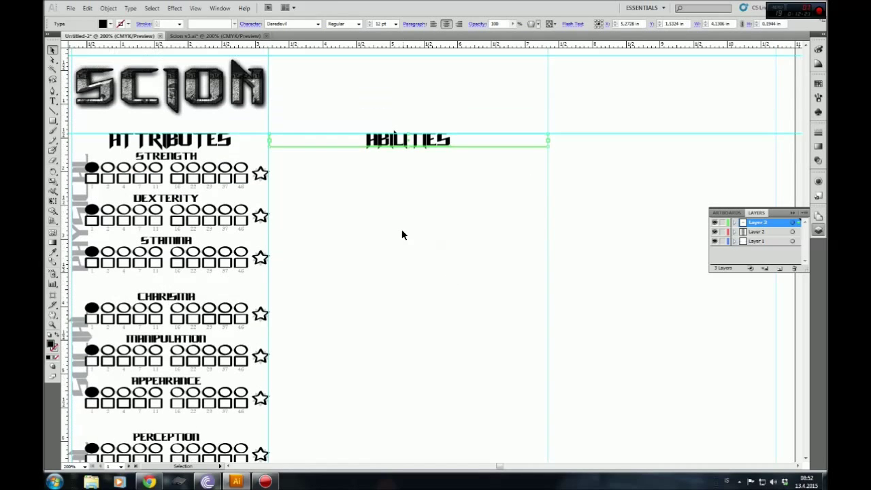
left_click(225, 36)
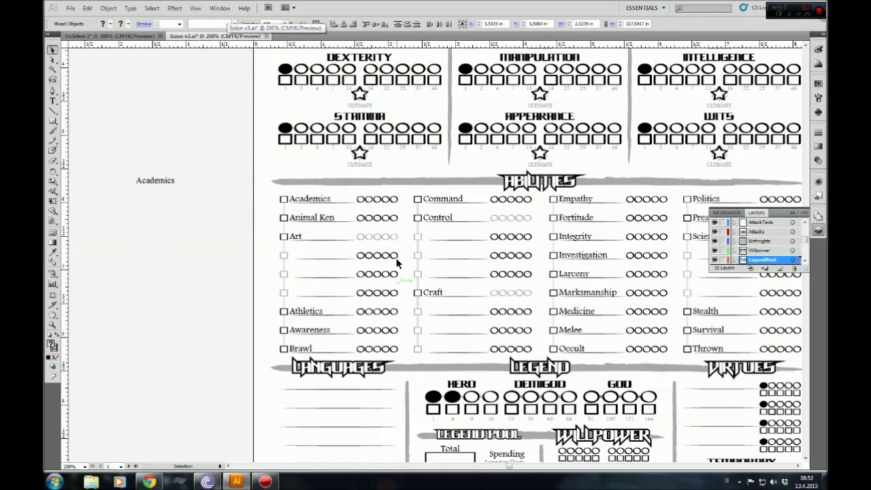
- Paste the Academics–Brawl abilities column from Scion v3.ai beneath the ABILITIES heading in Untitled-2
left_click(283, 348)
left_click(136, 37)
key("ctrl+v")
scroll(346, 201, "down", 1)
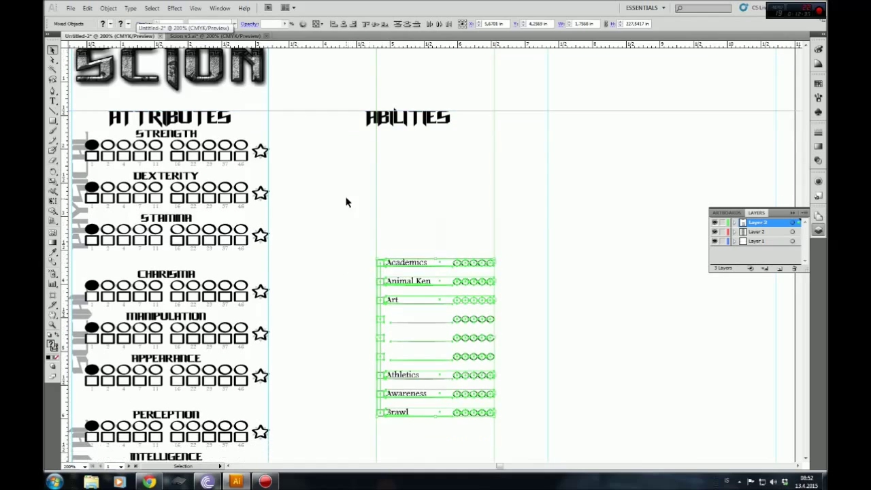
scroll(504, 223, "down", 2)
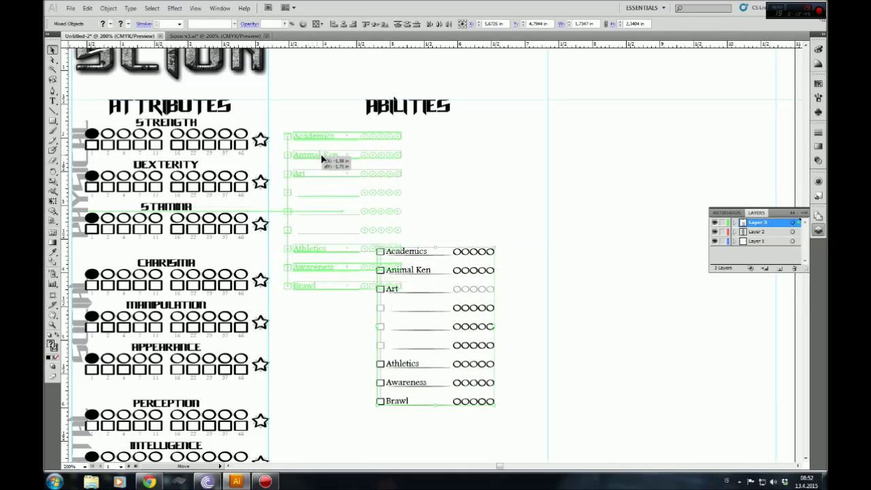
left_click_drag(336, 176, 328, 142)
left_click(269, 119)
left_click(460, 308)
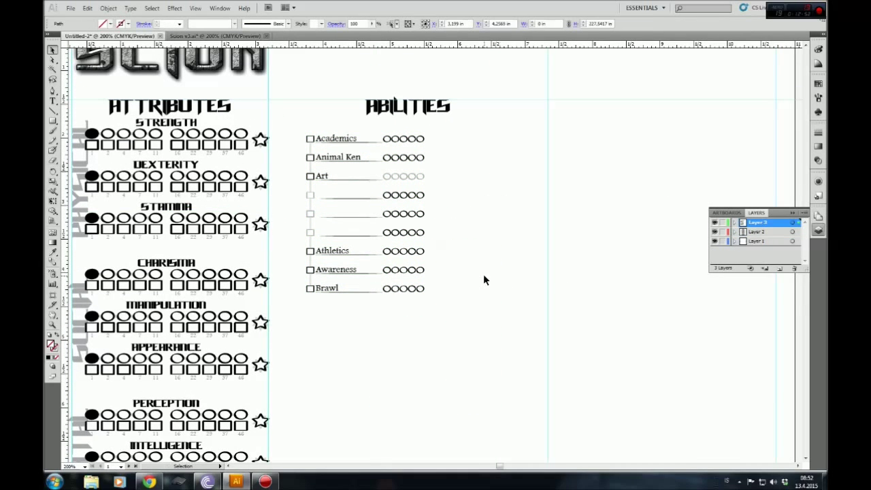
left_click_drag(408, 105, 417, 105)
left_click(328, 141, "shift")
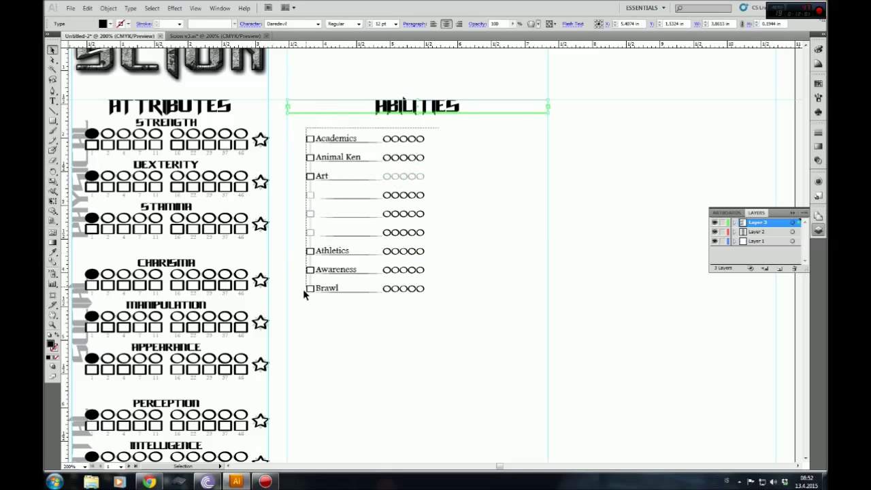
left_click_drag(328, 140, 309, 127)
- Drop the abilities column at the left guide and verify the moves with undo/redo
left_click(505, 271)
scroll(505, 271, "down", 1)
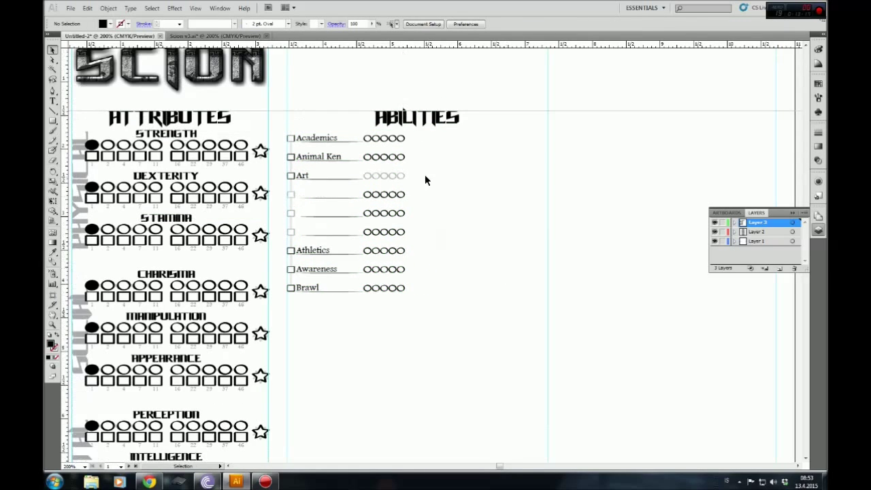
scroll(448, 278, "down", 4)
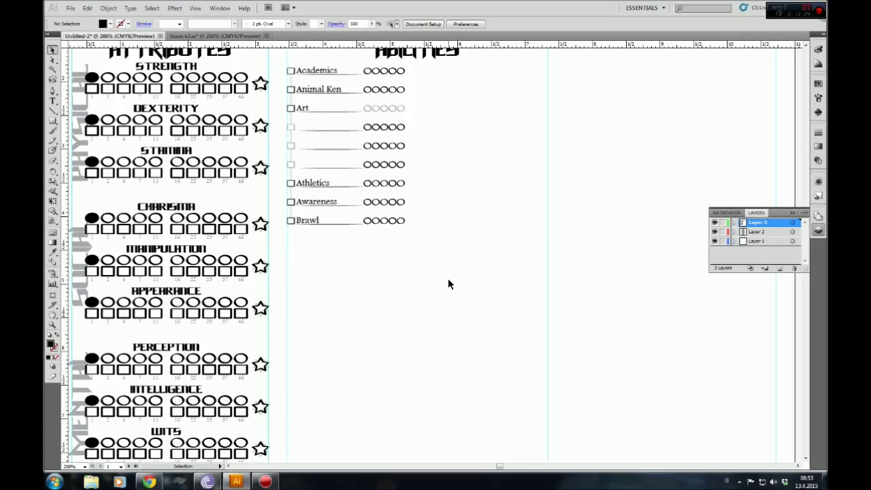
key("ctrl+z")
key("ctrl+z")
key("ctrl+z")
key("ctrl+z")
key("ctrl+shift+z")
key("ctrl+shift+z")
key("ctrl+shift+z")
key("ctrl+shift+z")
scroll(331, 281, "up", 3)
- Repeat the Athletics, Awareness and Brawl labels repeatedly down the column
left_click_drag(331, 281, 314, 219)
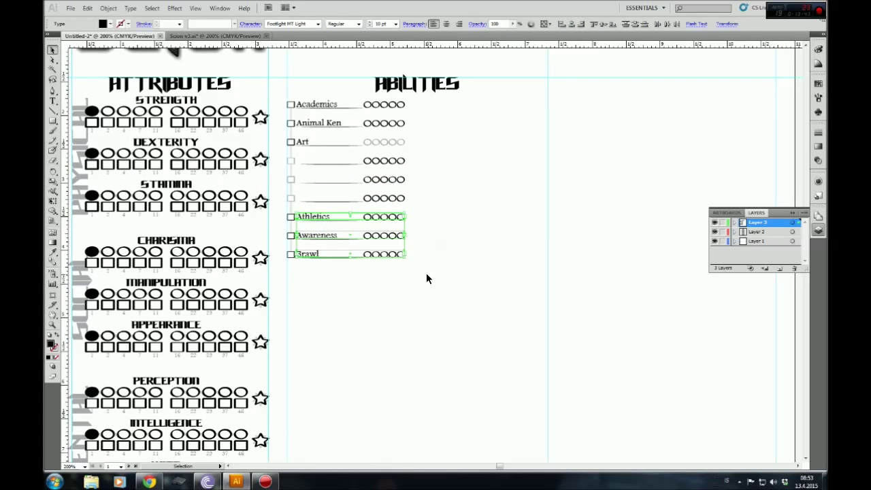
key("ctrl+c")
key("ctrl+f")
key("shift+Down")
key("shift+Down")
key("shift+Down")
scroll(407, 276, "down", 3)
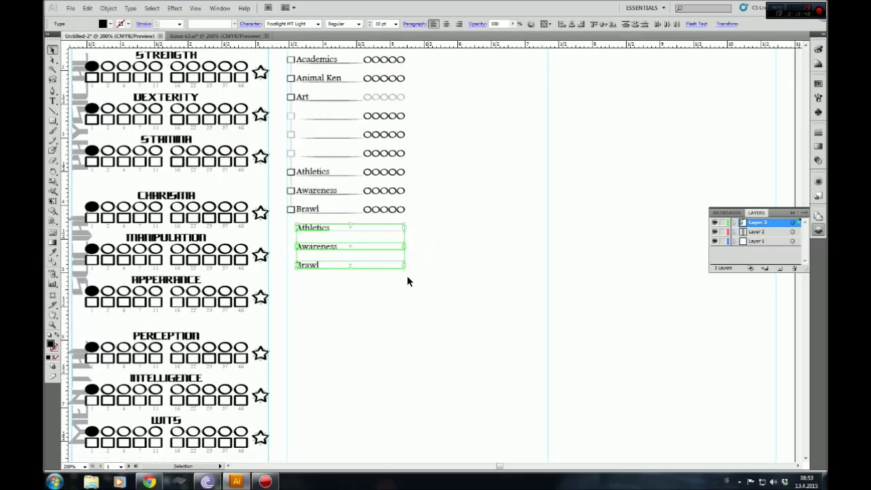
left_click_drag(406, 276, 308, 175)
key("ctrl+c")
key("ctrl+f")
key("shift+Down")
key("shift+Down")
key("shift+Down")
key("shift+Down")
key("shift+Down")
key("shift+Down")
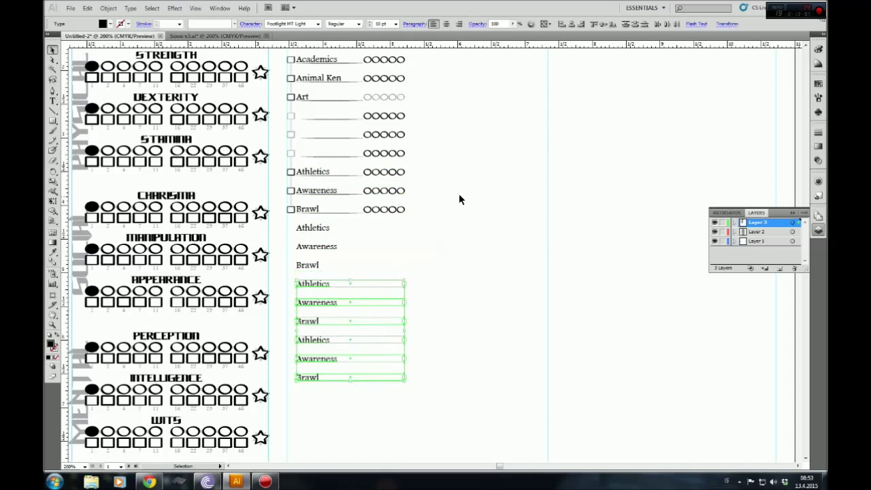
scroll(459, 198, "down", 5)
key("ctrl+c")
key("ctrl+f")
key("shift+Down")
key("shift+Down")
key("shift+Down")
key("shift+Down")
key("shift+Down")
key("shift+Down")
key("shift+Down")
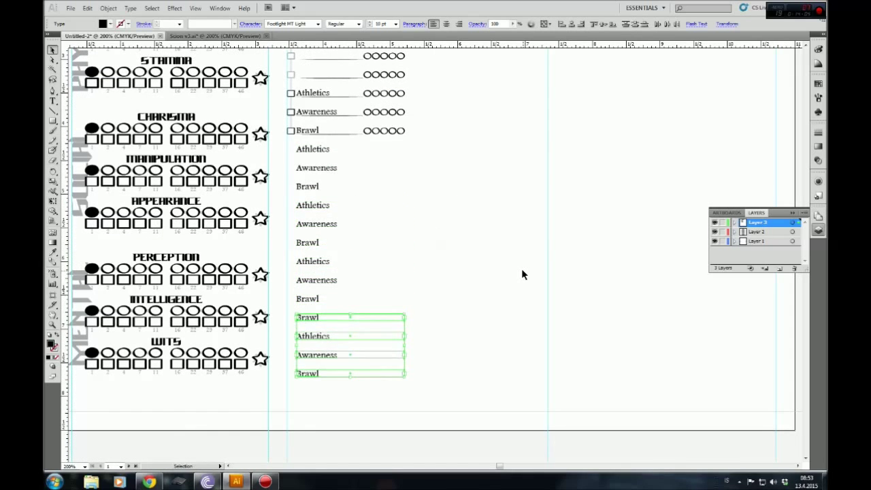
left_click(522, 272)
- Restore the original Brawl label to its spot after a misplaced paste
scroll(497, 283, "up", 6)
left_click(297, 234)
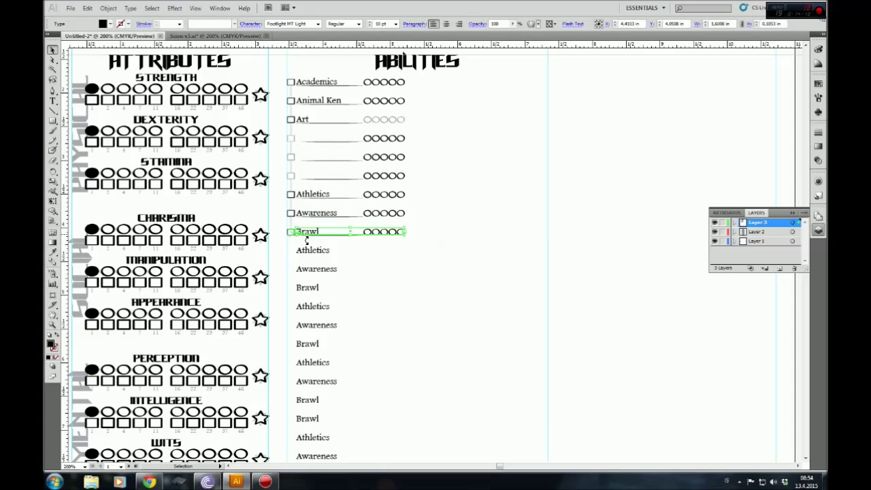
key("z")
left_click(340, 244)
key("Delete")
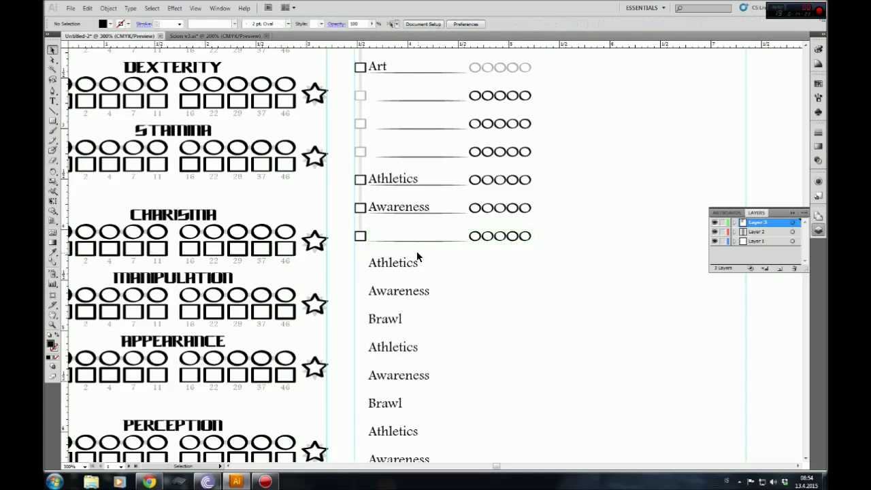
key("ctrl+v")
key("ctrl+z")
key("ctrl+f")
- Duplicate the Brawl row's checkbox, line and dots down to the repeated labels
left_click(376, 242)
left_click_drag(377, 243, 538, 248)
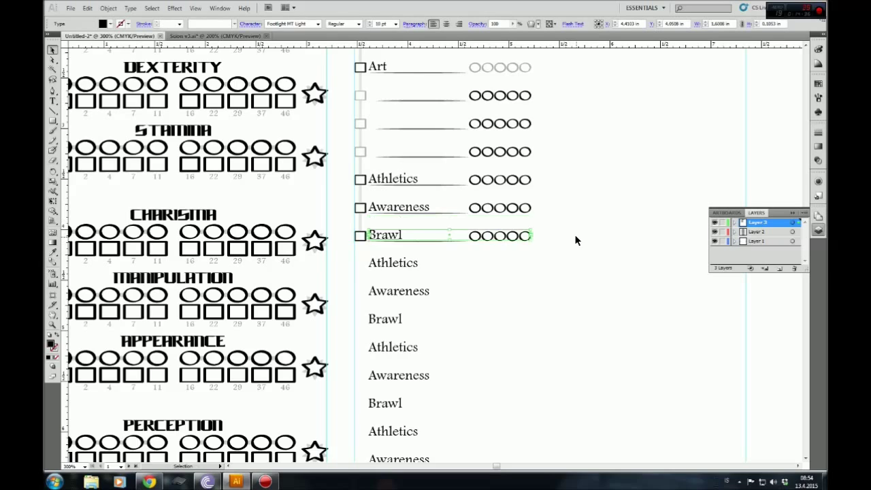
scroll(575, 239, "down", 2)
key("ctrl+d")
key("ctrl+d")
key("ctrl+d")
key("ctrl+d")
key("ctrl+d")
scroll(575, 239, "down", 4)
key("ctrl+d")
key("ctrl+d")
key("ctrl+d")
key("ctrl+d")
scroll(576, 240, "down", 2)
key("ctrl+d")
key("ctrl+d")
key("ctrl+d")
key("ctrl+d")
- Zoom out to view the whole sheet and select all the abilities rows
scroll(494, 241, "up", 7)
scroll(401, 232, "down", 2)
scroll(401, 232, "down", 3)
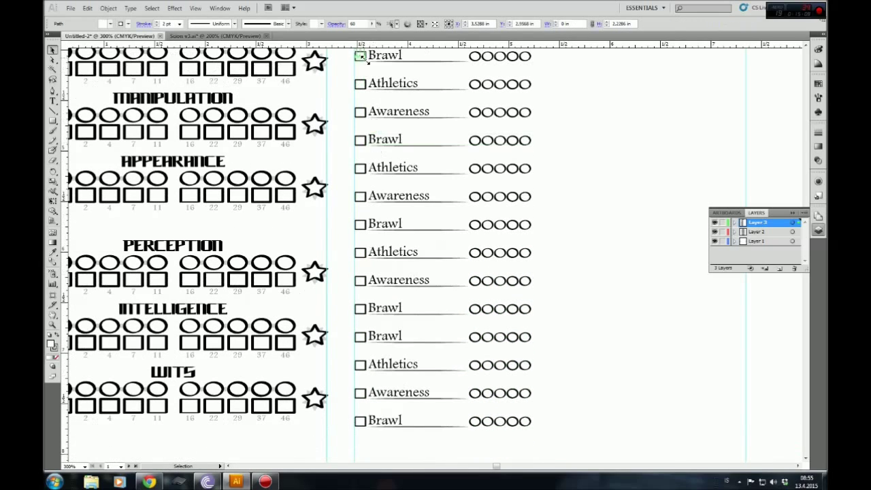
left_click(638, 353)
scroll(637, 353, "up", 2)
scroll(637, 353, "down", 3)
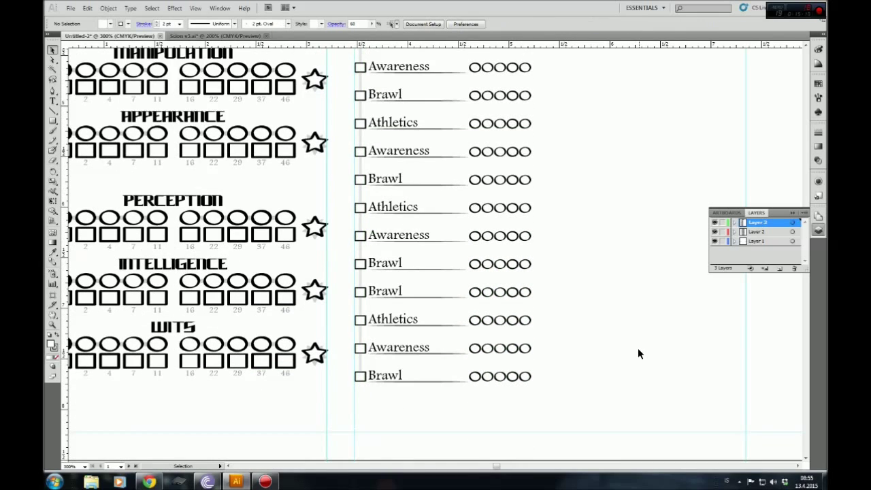
key("ctrl+minus")
key("ctrl+minus")
left_click_drag(370, 390, 367, 416)
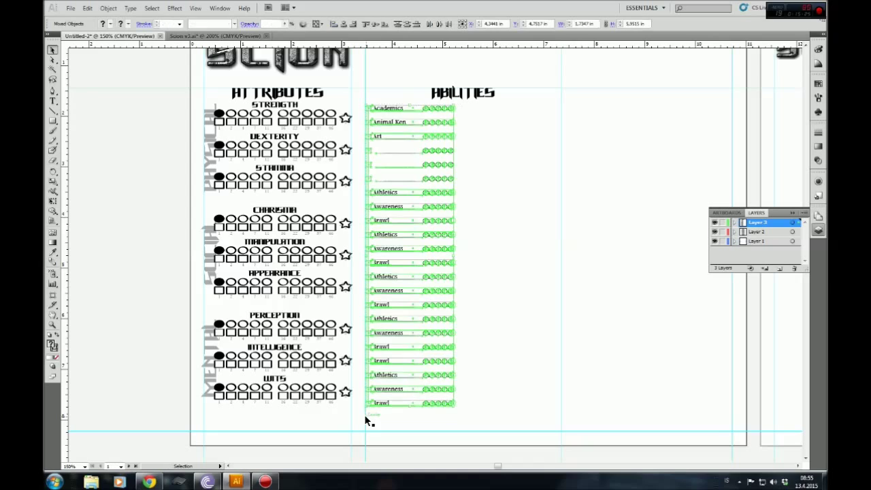
- Rename the Athletics label below Brawl to Command
key("ctrl+shift+a")
left_click(474, 311)
scroll(415, 294, "down", 1)
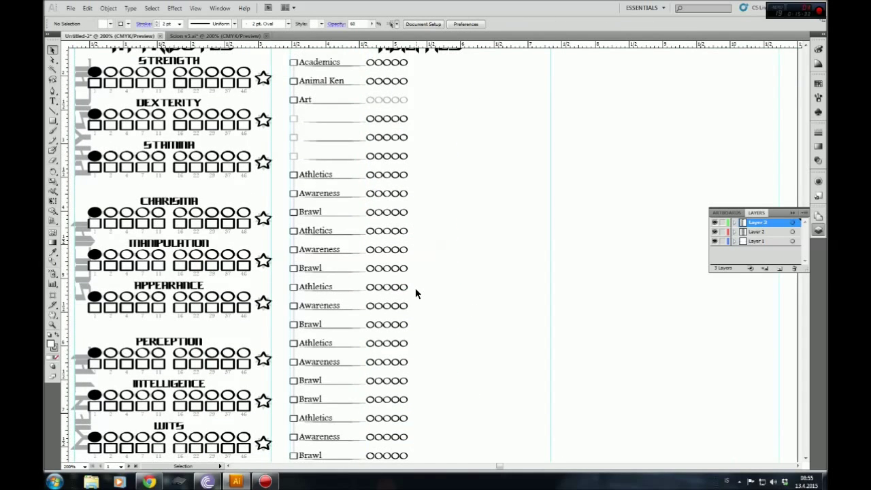
scroll(415, 294, "down", 1)
double_click(325, 219)
type("Command")
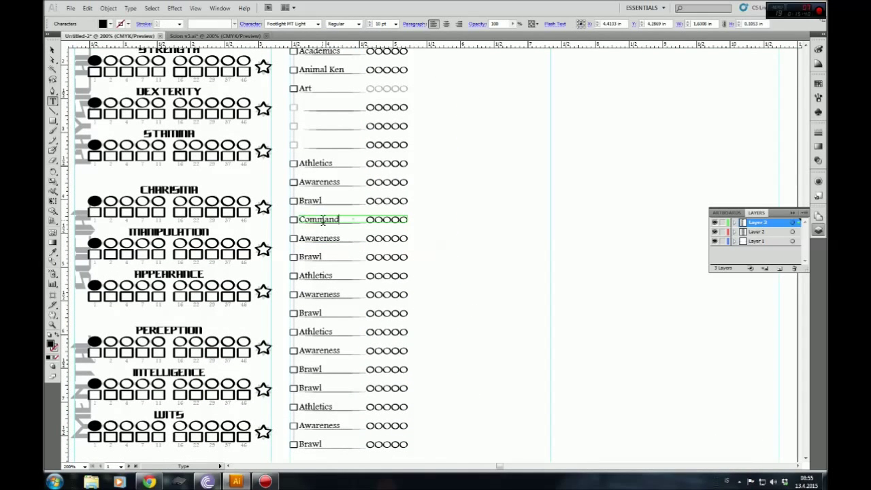
key("Escape")
- Select every ability label, from Academics down to the lower Awareness row
left_click(318, 237)
left_click(310, 257, "shift")
left_click(315, 275, "shift")
left_click(315, 294, "shift")
left_click(313, 331, "shift")
left_click(312, 350, "shift")
left_click(311, 369, "shift")
left_click(310, 406, "shift")
left_click(307, 427, "shift")
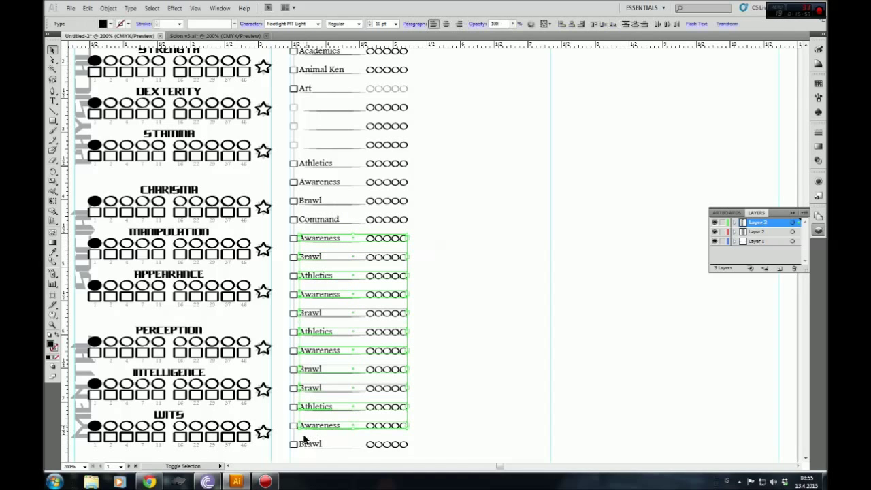
left_click(310, 201, "shift")
left_click(305, 89, "shift")
left_click(306, 70, "shift")
left_click(304, 52, "shift")
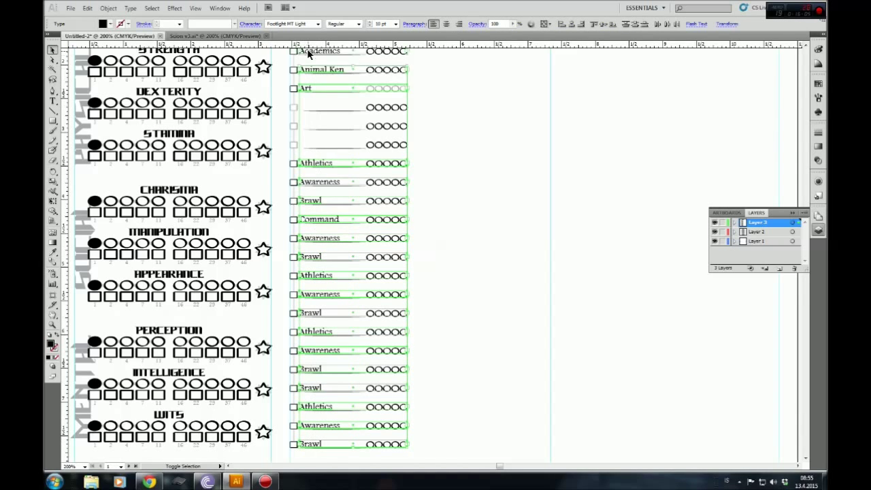
scroll(408, 204, "down", 1)
- Cut the labels and paste them in place on a new Layer 4
key("Delete")
key("ctrl+l")
key("ctrl+f")
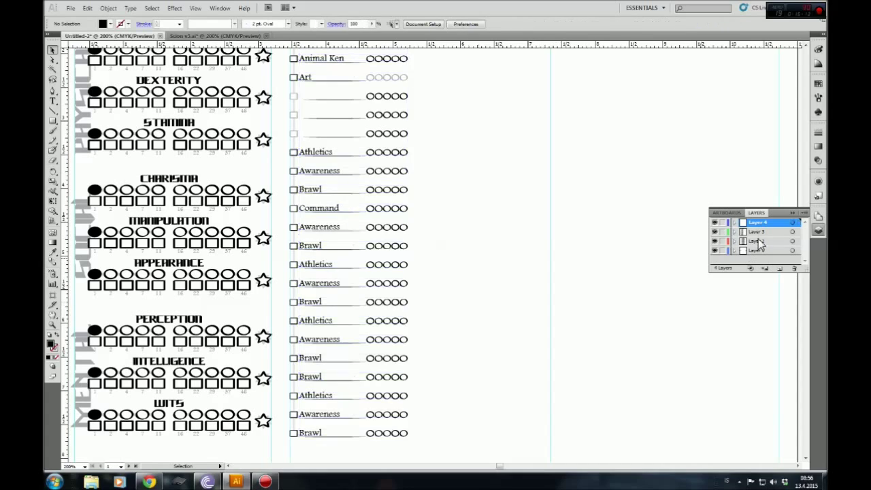
- Delete the labels below Control, then undo the deletion
key("t")
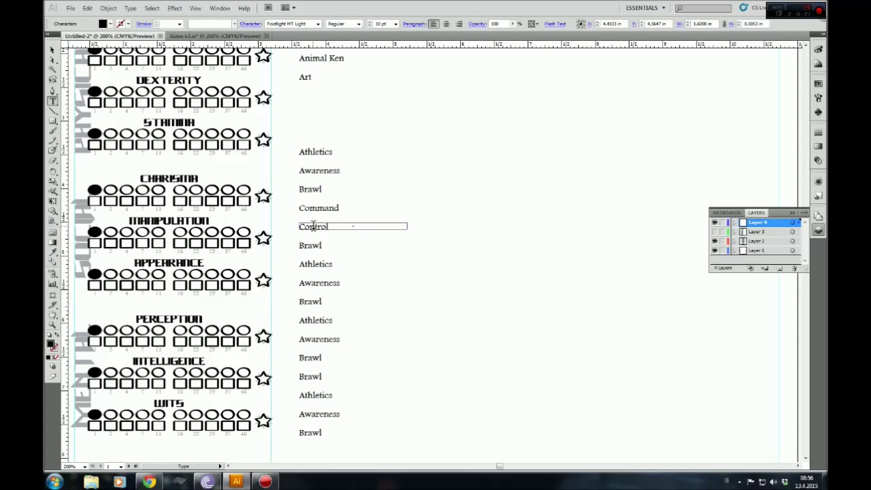
left_click_drag(354, 238, 345, 286)
key("Delete")
left_click(315, 303, "ctrl")
key("ctrl+z")
- Retype the Brawl, Athletics and Awareness labels below Control as Filler
double_click(307, 302)
double_click(310, 245)
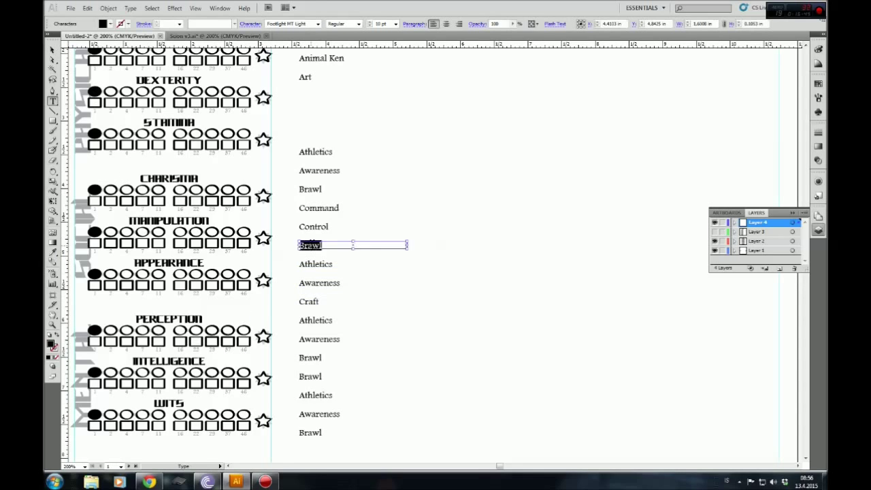
type("Filler")
double_click(311, 264)
type("Filler")
double_click(310, 282)
double_click(301, 320)
type("Fi")
double_click(312, 339)
type("Filler")
- Retype the lower Brawl labels as Filler as well
double_click(310, 358)
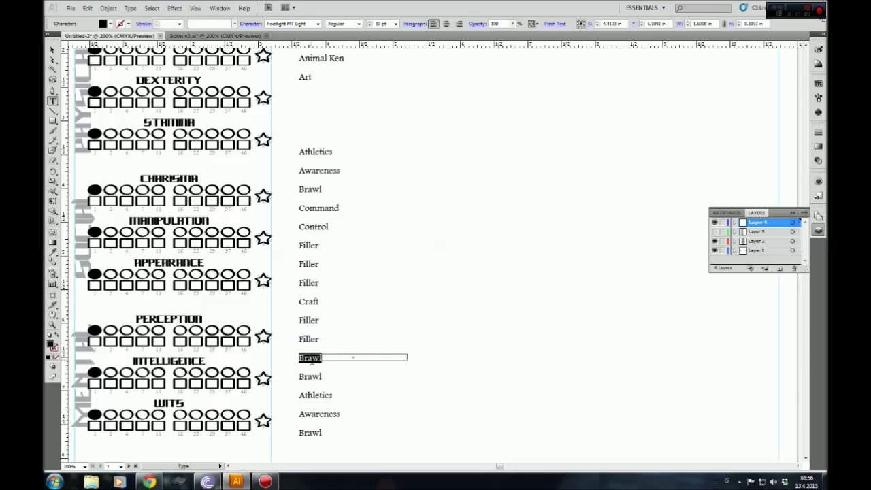
type("Filler")
scroll(333, 358, "down", 1)
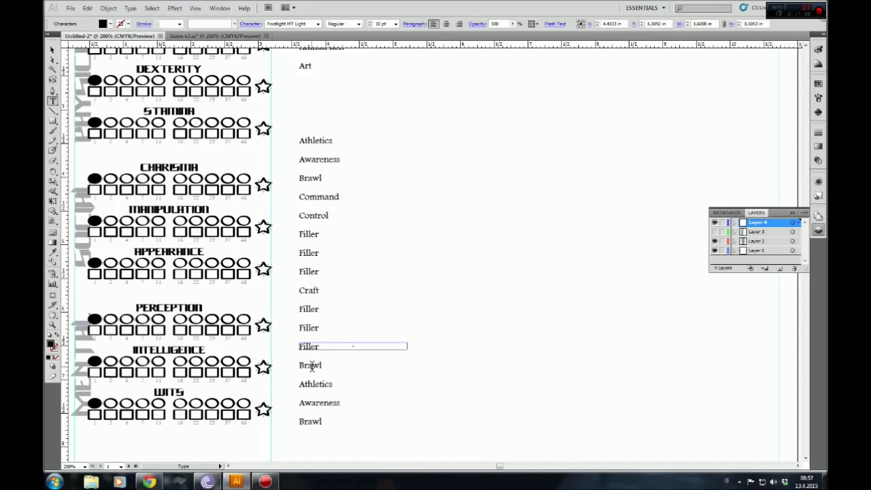
double_click(311, 365)
type("Filler")
double_click(316, 384)
key("Escape")
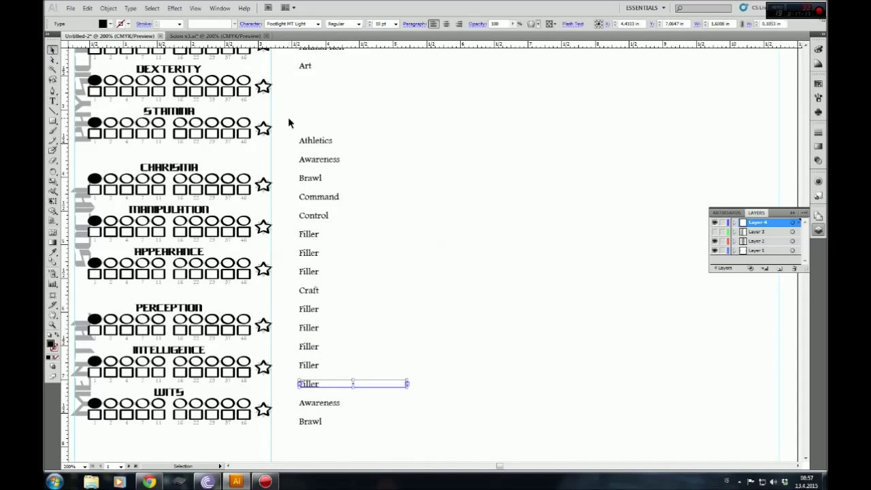
- Duplicate the Academics, Animal Ken and Art labels a few rows lower
scroll(307, 111, "up", 4)
left_click_drag(293, 64, 358, 136)
left_click_drag(358, 79, 358, 136)
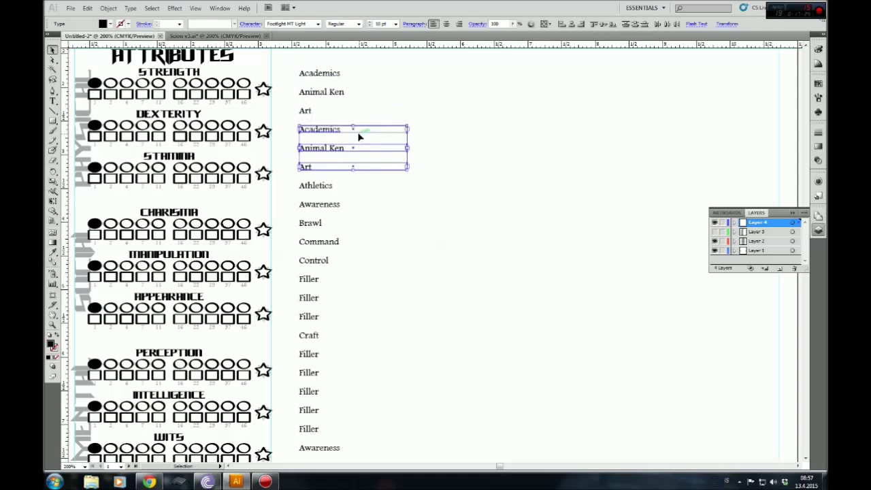
left_click(411, 244)
- Delete the extra Awareness and Brawl labels and shift the lower rows down
scroll(412, 252, "down", 5)
left_click_drag(331, 359, 315, 390)
key("Delete")
scroll(419, 341, "up", 4)
left_click_drag(307, 433, 334, 120)
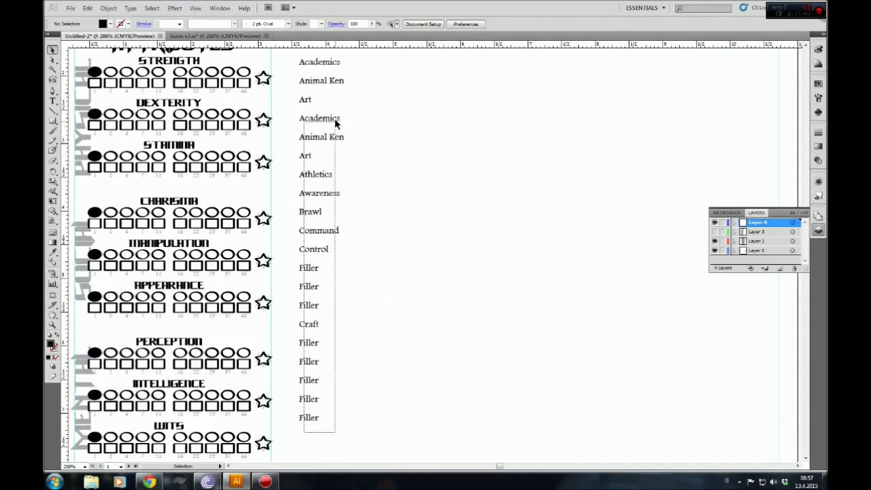
left_click_drag(413, 164, 411, 181)
scroll(411, 181, "down", 3)
left_click(411, 184)
- Copy a Filler label into the empty row and nudge it into line
left_click_drag(422, 407, 420, 295)
key("shift+Down")
left_click(381, 267)
key("alt+shift+Down")
- Retype the duplicated Academics, Animal Ken and Art labels as Filler
scroll(389, 236, "up", 4)
double_click(326, 159)
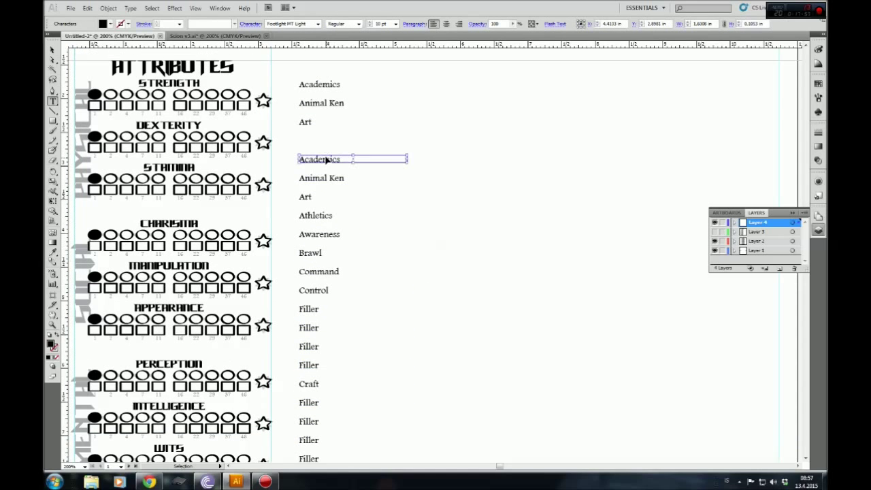
triple_click(309, 178)
triple_click(303, 196)
type("Fil")
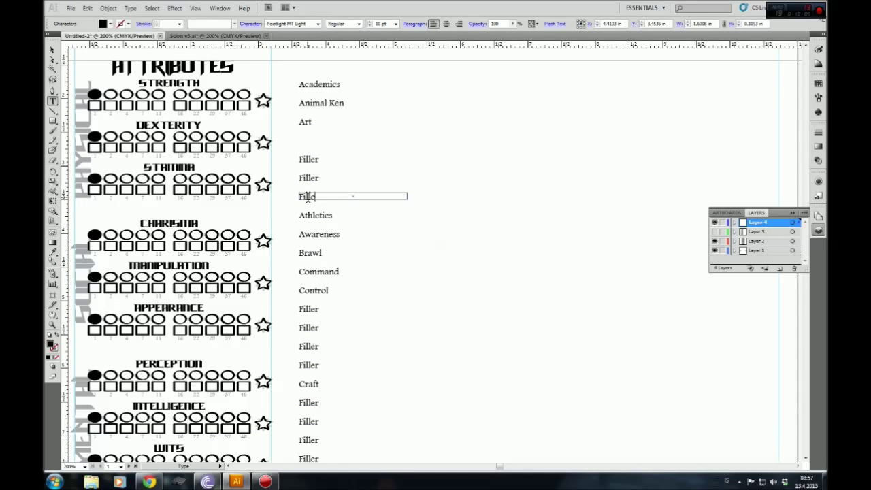
type("ler")
key("Escape")
left_click(310, 158)
key("alt+shift+Up")
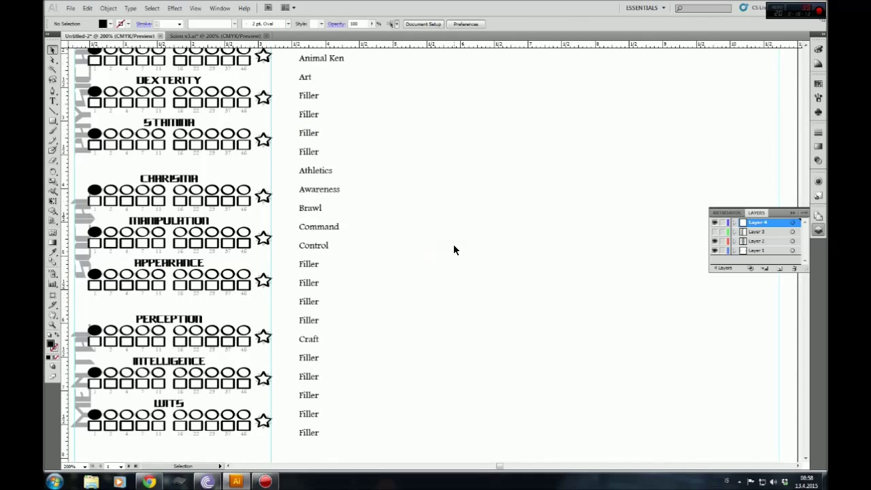
- Check the Filler checkboxes' stroke colour, then select the whole Abilities column
scroll(505, 300, "down", 3)
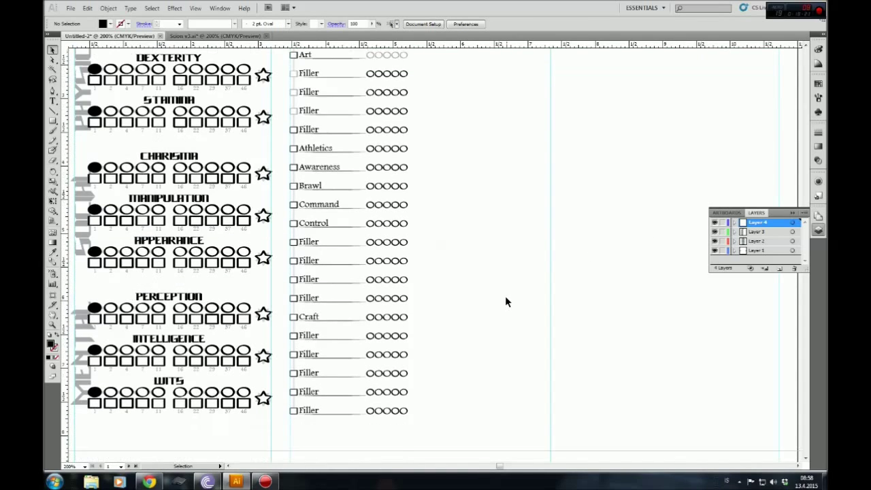
scroll(505, 300, "up", 2)
left_click_drag(327, 163, 288, 113)
left_click(131, 26)
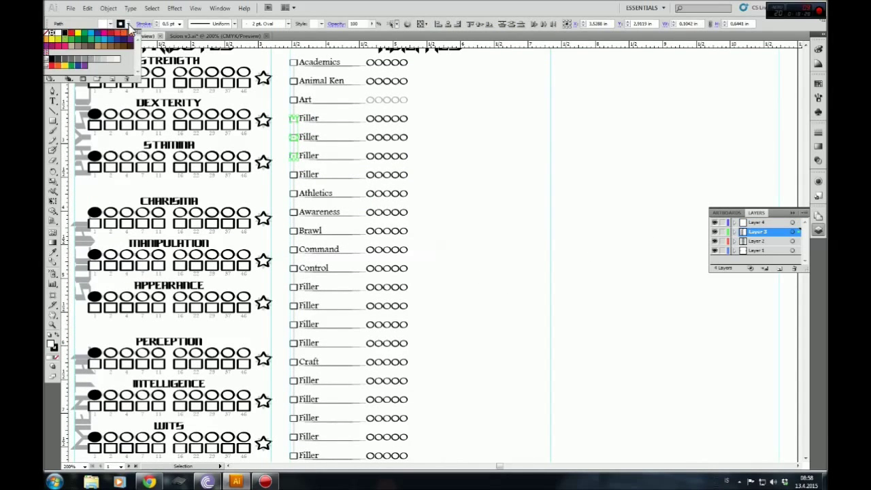
left_click(432, 153)
scroll(435, 140, "up", 1)
key("ctrl+a")
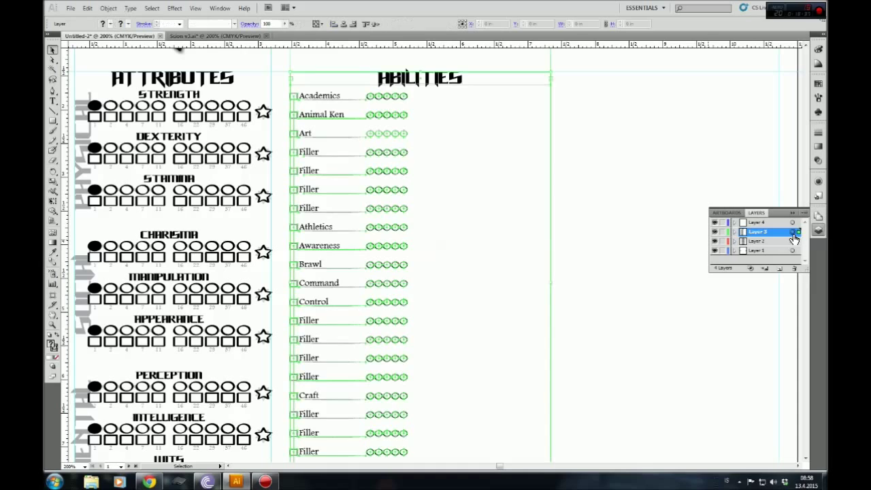
- Duplicate the whole Abilities column to the right and align the copy with the first
scroll(487, 269, "down", 3)
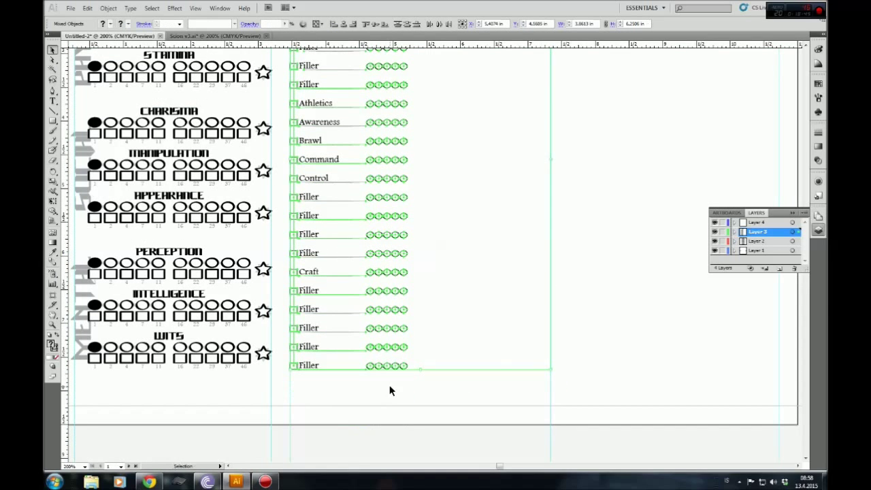
scroll(390, 390, "up", 3)
mouse_move(351, 148)
left_mouse_down()
mouse_move(367, 102)
mouse_move(518, 135)
left_mouse_up()
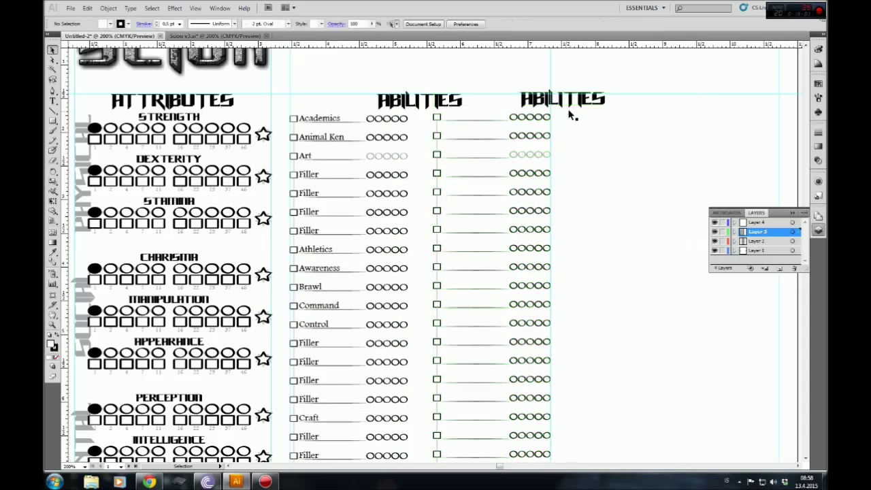
scroll(529, 144, "down", 1)
left_click_drag(430, 68, 545, 408)
scroll(545, 408, "up", 3)
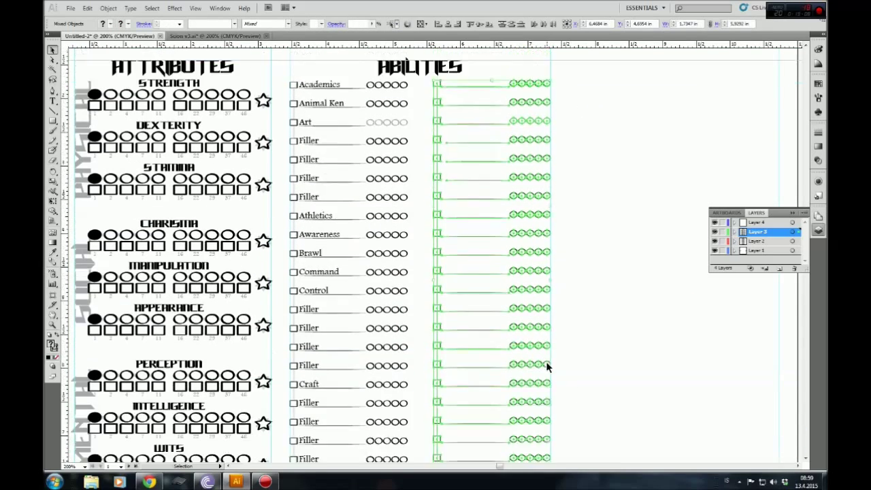
key("ctrl+plus")
left_click_drag(402, 179, 402, 179)
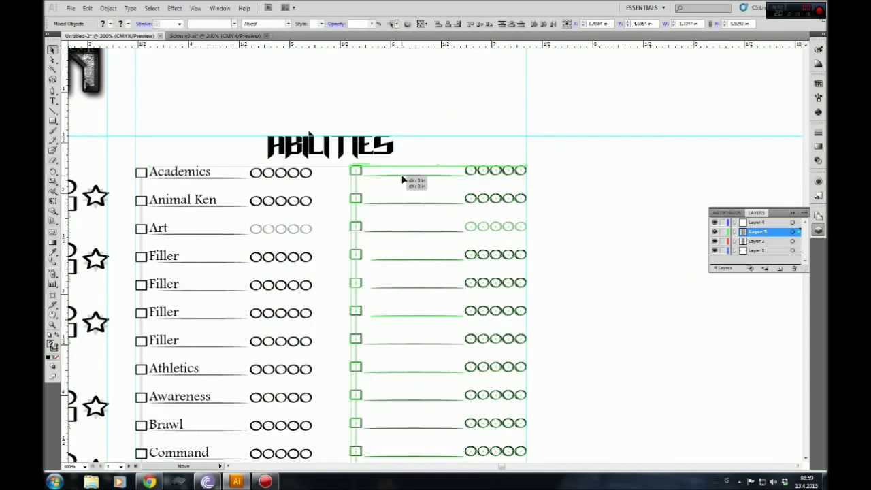
- Delete all eight Filler labels from the first Abilities column
scroll(400, 204, "down", 3)
scroll(399, 230, "down", 3)
scroll(399, 229, "up", 3)
left_click(433, 261)
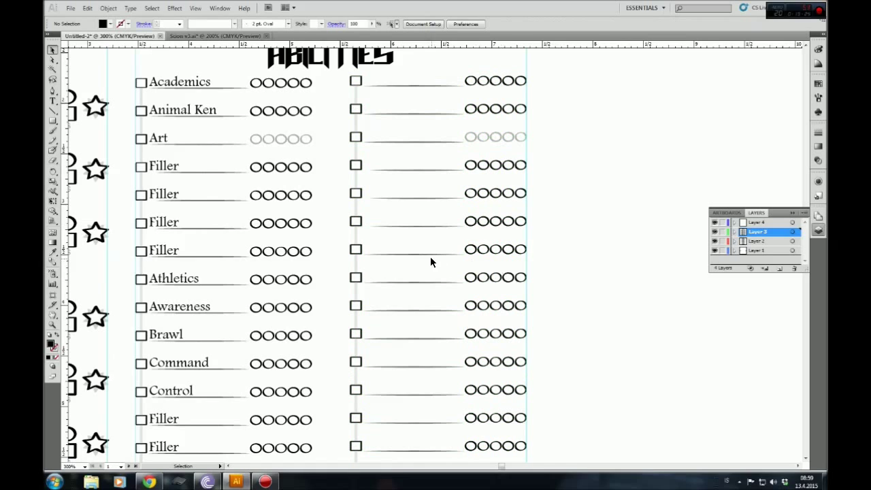
scroll(509, 335, "down", 3)
scroll(510, 334, "down", 7)
left_click(164, 301)
left_click(164, 330, "shift")
left_click(164, 357, "shift")
left_click(164, 385, "shift")
left_click(163, 245, "shift")
left_click(163, 189, "shift")
scroll(165, 249, "up", 10)
left_click(164, 239, "shift")
left_click(164, 183, "shift")
key("Delete")
- Select the blank write-in lines left behind to check them
scroll(273, 204, "down", 1)
left_click(171, 210)
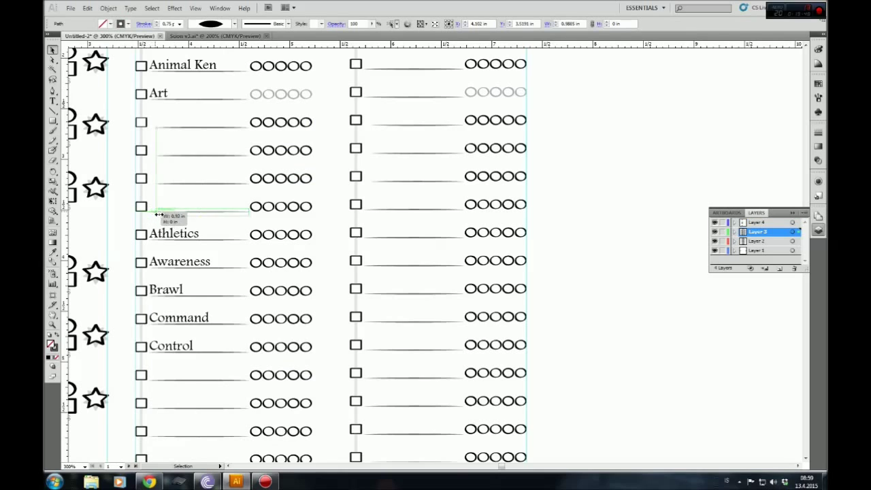
scroll(178, 305, "down", 2)
left_click(179, 300, "shift")
left_click(175, 385, "shift")
scroll(178, 388, "down", 3)
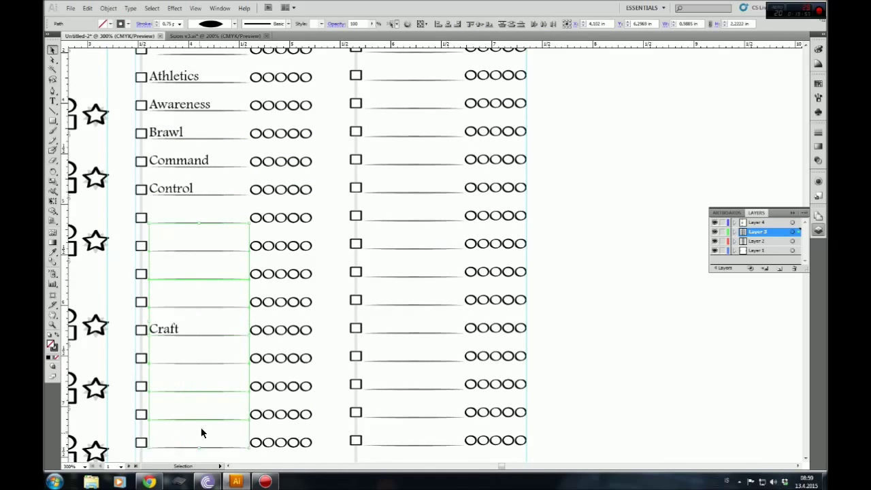
left_click(176, 450, "shift")
scroll(187, 429, "down", 3)
scroll(228, 435, "up", 2)
scroll(228, 436, "up", 3)
scroll(211, 402, "down", 3)
scroll(204, 337, "up", 1)
scroll(209, 347, "up", 3)
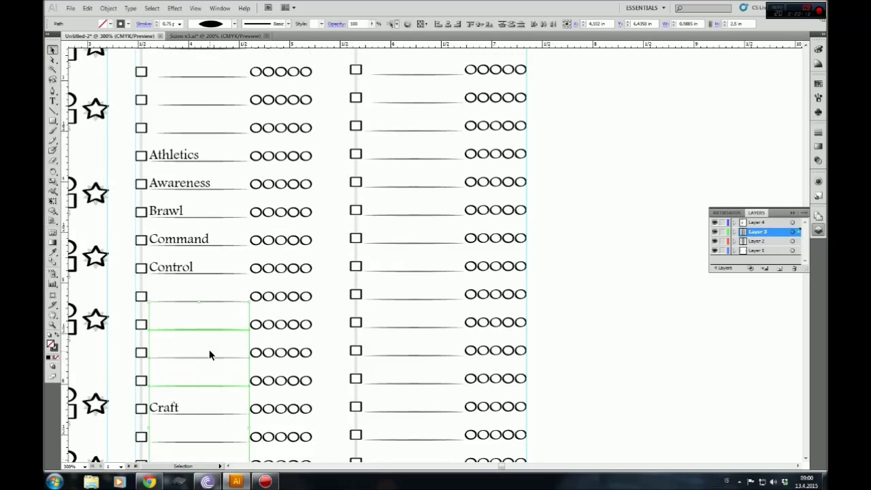
scroll(209, 351, "down", 5)
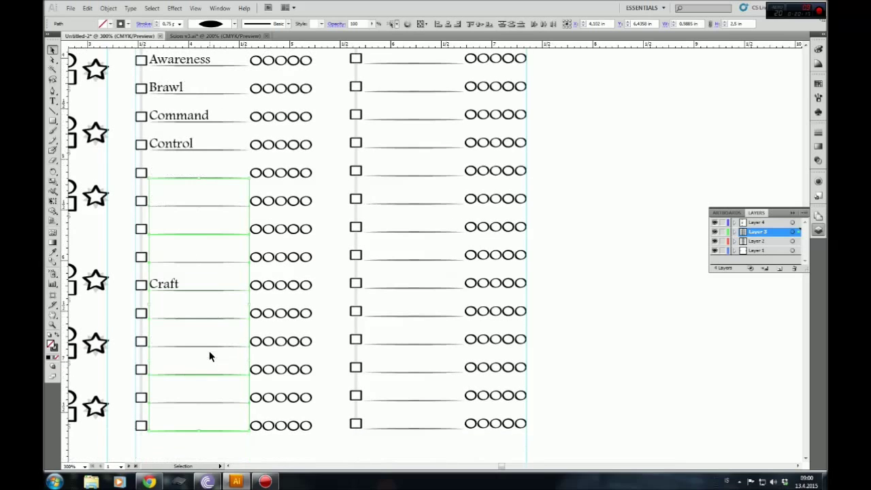
- Hide and re-show the text labels layer to verify the blank rows
left_click(715, 223)
scroll(170, 304, "up", 3)
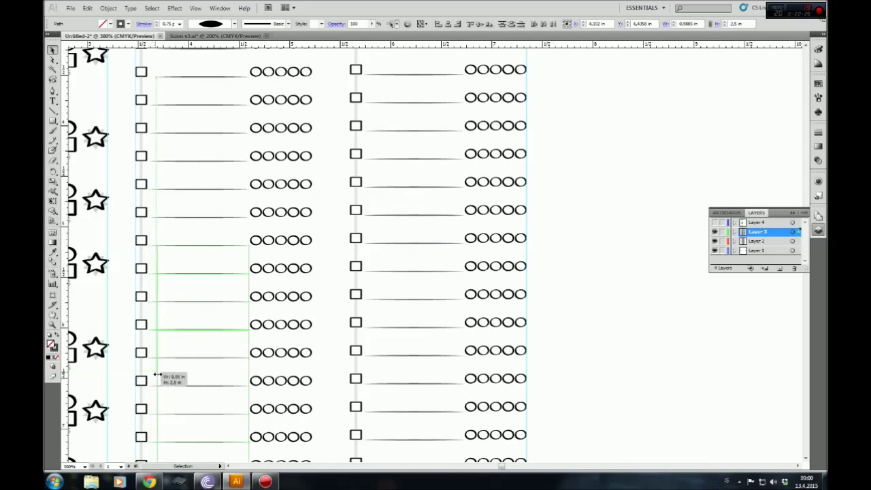
scroll(228, 355, "down", 1)
left_click(608, 295)
left_click(228, 261)
left_click(576, 302)
scroll(576, 302, "up", 5)
scroll(575, 303, "up", 4)
scroll(576, 304, "up", 1)
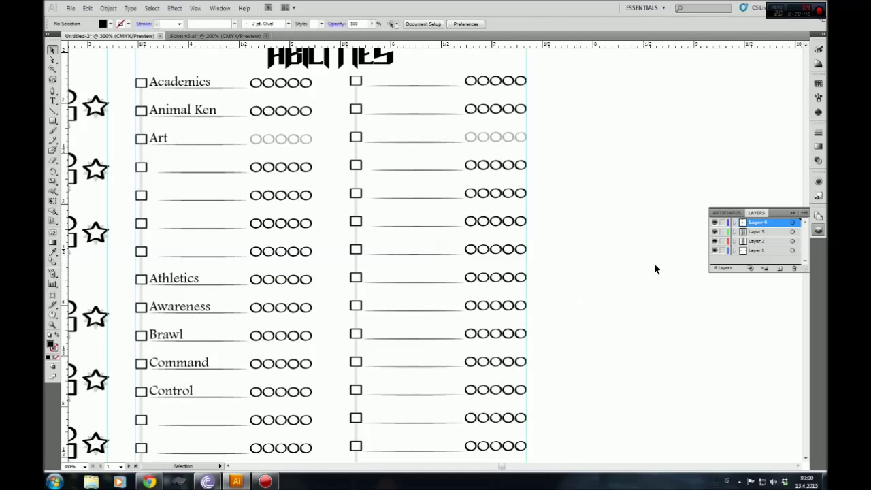
- Copy the first column's ability labels into the right ABILITIES column
left_click(792, 223)
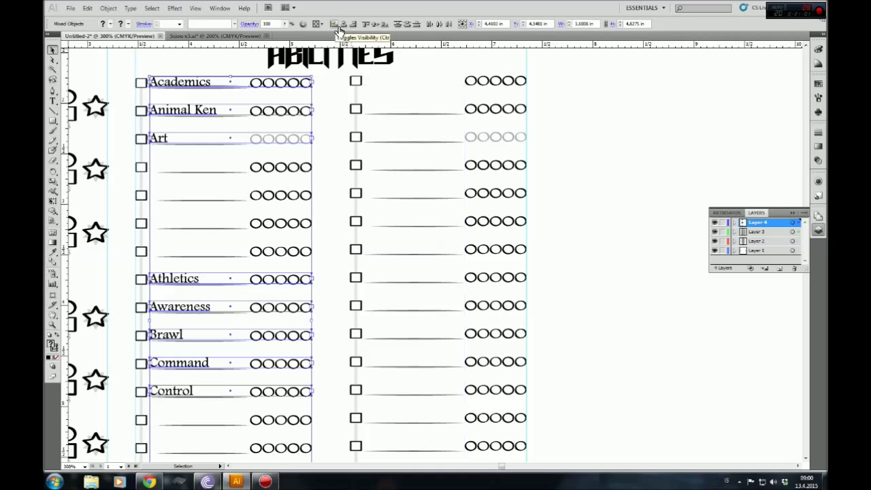
left_click(584, 190)
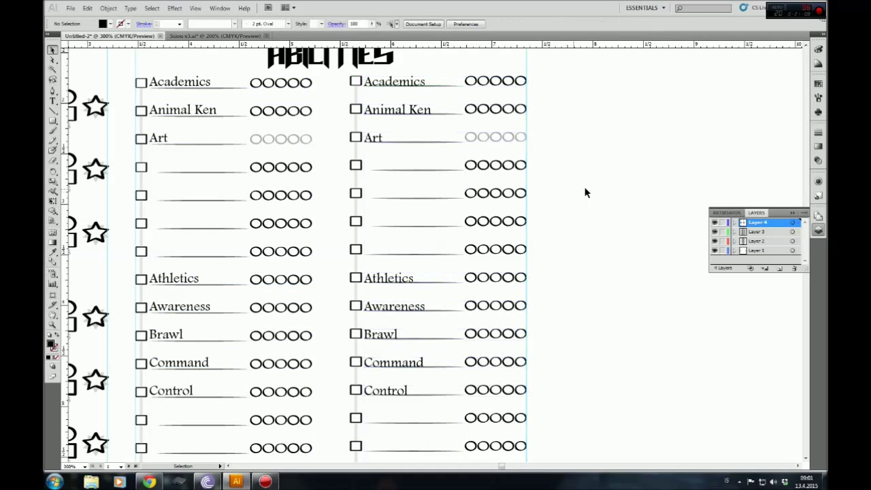
left_click(407, 226)
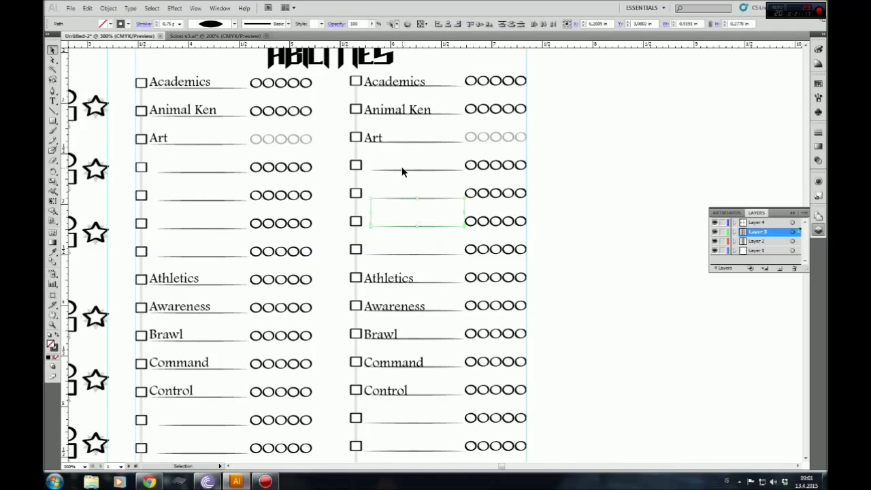
left_click(555, 223)
- Rename the right column's Academics and Animal Ken labels to Empathy and Fortitude
double_click(384, 81)
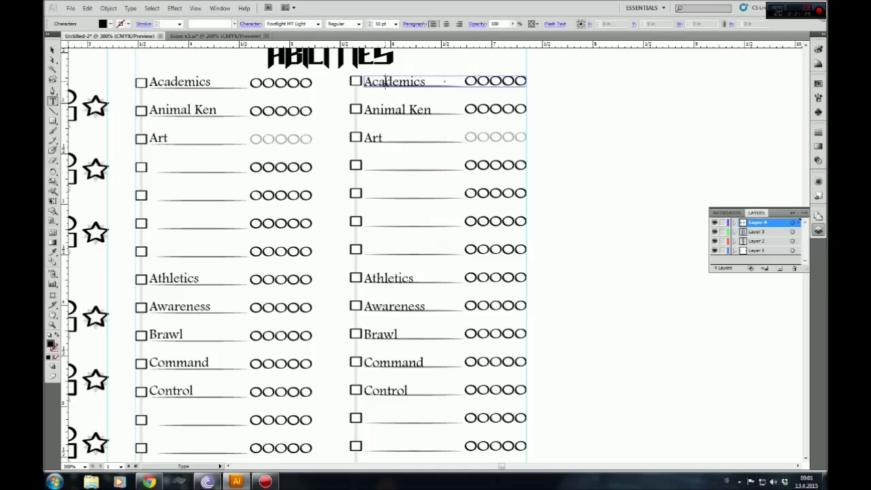
key("ctrl+a")
type("E")
triple_click(376, 107)
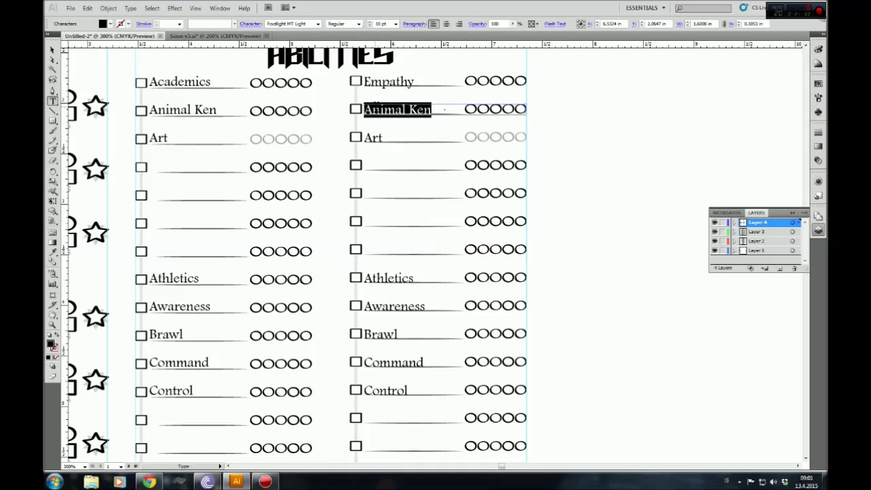
type("Fortid")
triple_click(374, 137)
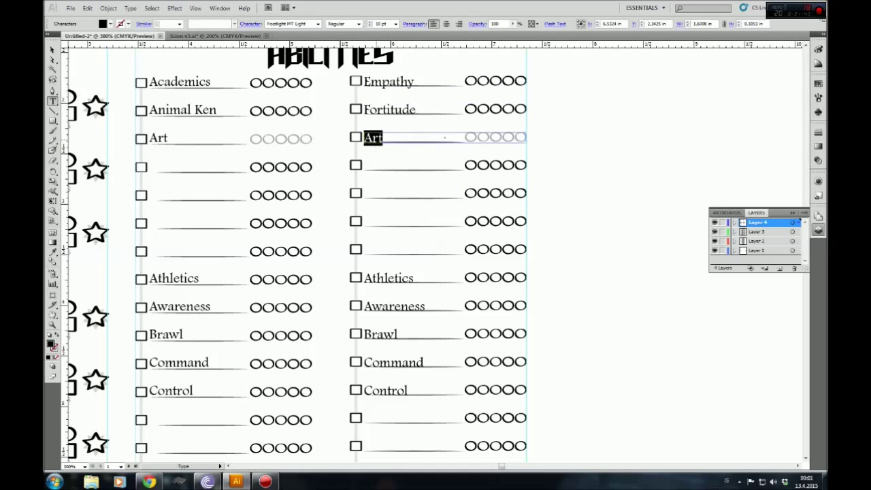
type("Integrity")
key("Escape")
- Copy the Empathy, Fortitude and Integrity labels three rows lower, plus another Integrity below
left_click_drag(409, 68, 564, 132)
left_click_drag(507, 87, 507, 172)
left_click_drag(518, 235, 544, 222)
key("alt+shift+Down")
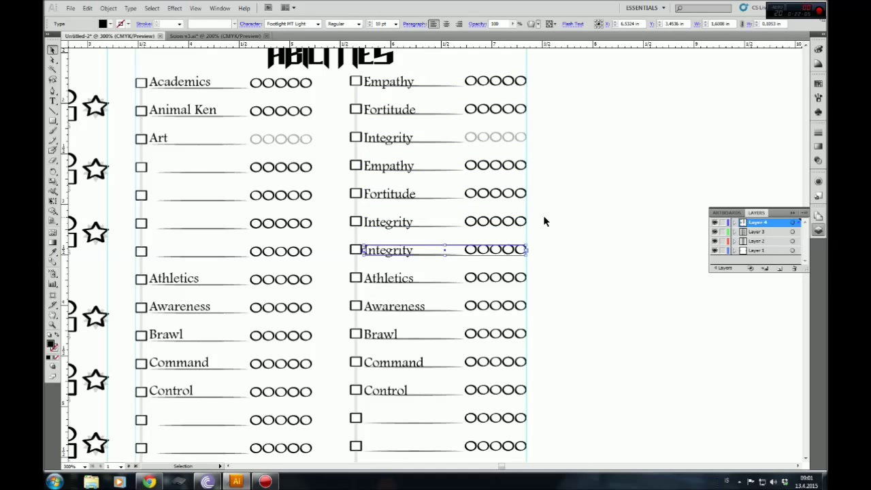
left_click(545, 228)
- Duplicate the Athletics through Control labels five rows down into the blank rows
scroll(545, 233, "down", 5)
left_click_drag(371, 240, 544, 119)
key("alt+shift+Down")
key("shift+Down")
key("shift+Down")
key("shift+Down")
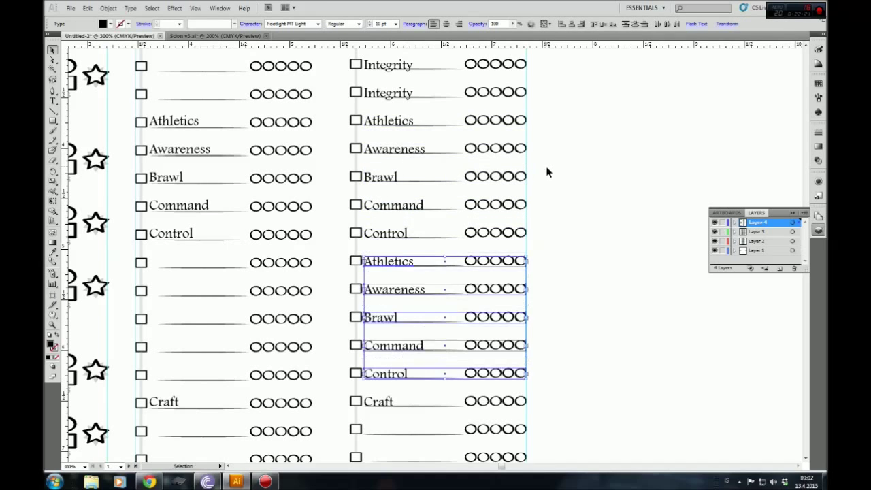
- Duplicate the Command through Craft labels four rows further down, then deselect
scroll(385, 224, "down", 5)
left_click_drag(385, 224, 381, 163)
left_click(381, 141, "shift")
key("alt+shift+Down")
key("shift+Down")
key("shift+Down")
key("shift+Down")
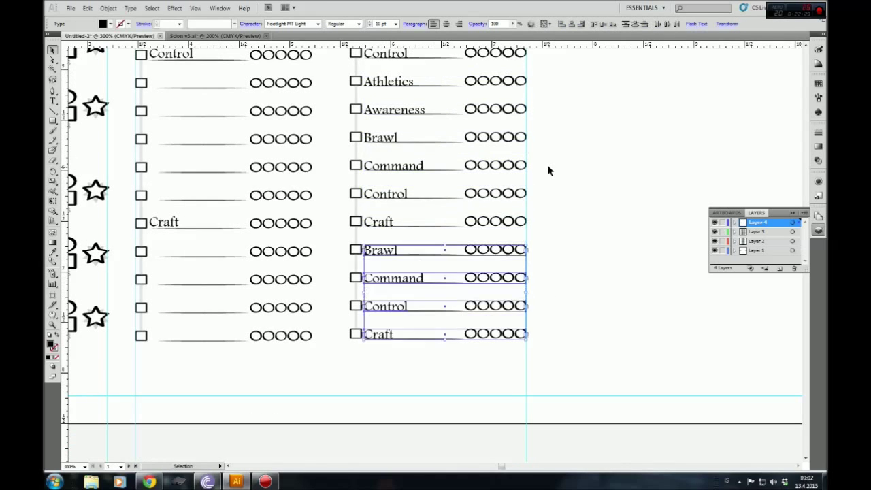
left_click(553, 245)
scroll(553, 245, "up", 7)
scroll(552, 245, "up", 3)
- Rename placeholders to Investigation, Larceny, Marksmanship, Medicine, Melee and Occult, hiding the checkbox layer
key("t")
double_click(387, 189)
type("Inves")
double_click(381, 217)
left_click(714, 232)
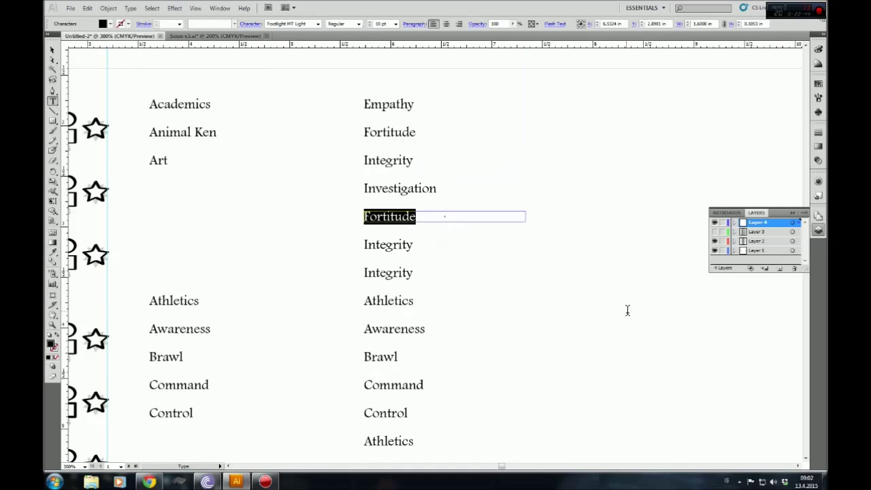
double_click(386, 246)
type("Marksmanship")
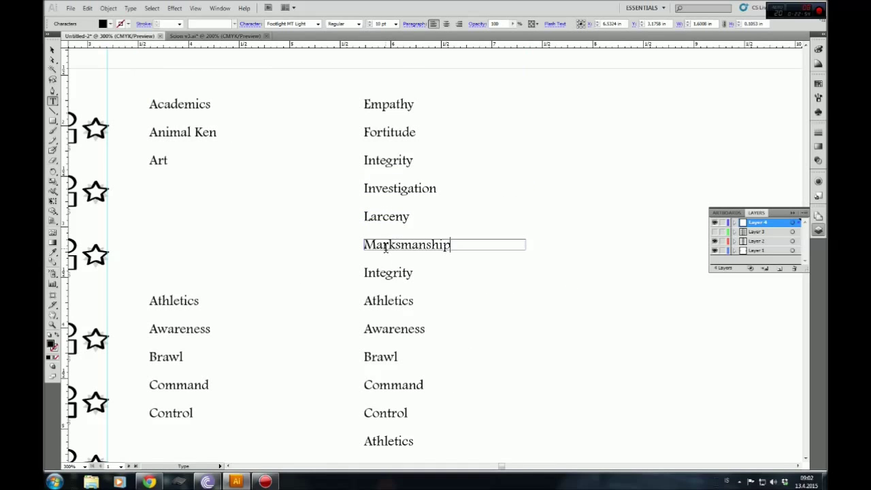
double_click(376, 273)
type("ine")
double_click(378, 301)
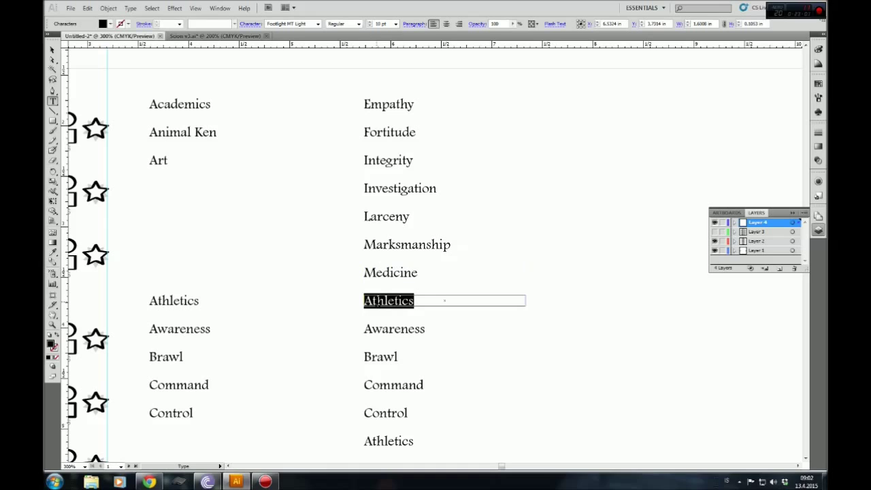
type("ee")
double_click(377, 329)
type("Occult")
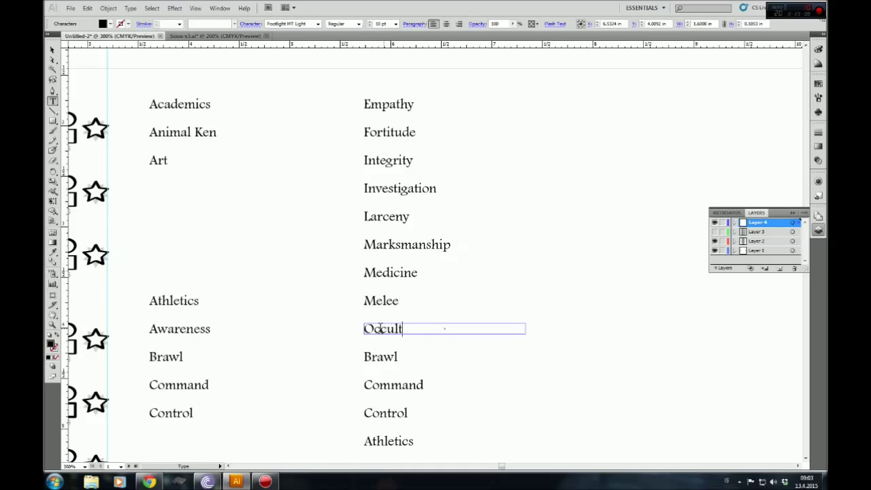
- Rename the Brawl, Command and Control placeholders to Politics, Presence and Science
scroll(379, 289, "down", 2)
double_click(378, 289)
type("olitics")
scroll(374, 289, "down", 2)
double_click(381, 250)
type("Presence")
double_click(382, 278)
type("ence")
- Rename the lower Command, Control and Craft placeholders to Stealth, Survival and Thrown
scroll(356, 255, "down", 2)
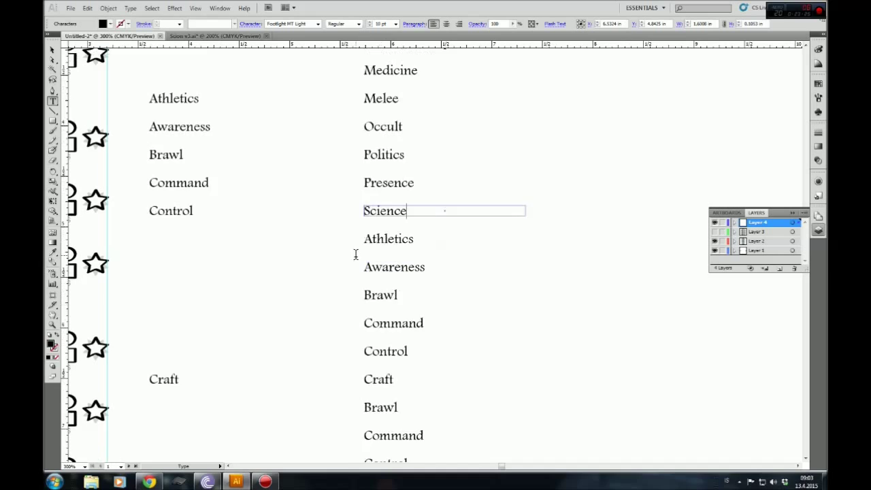
scroll(353, 322, "down", 3)
double_click(378, 324)
type("Stealth")
double_click(371, 351)
double_click(379, 378)
type("Thr")
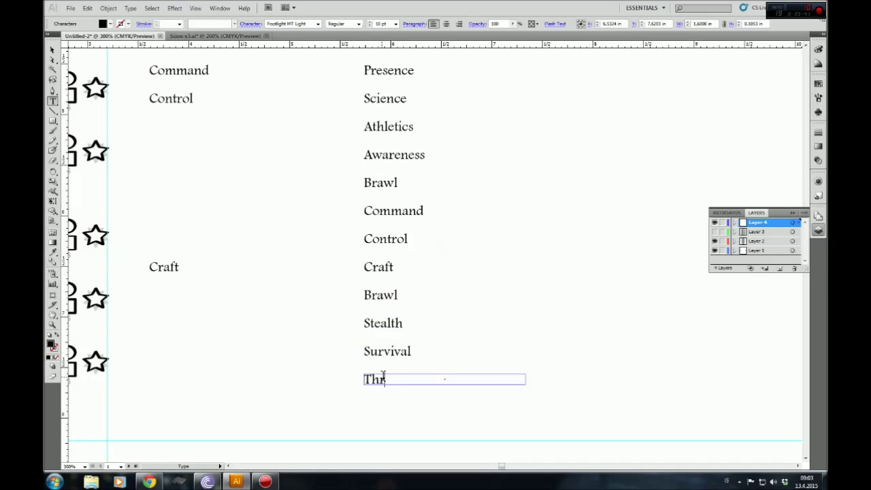
type("own")
scroll(383, 376, "up", 1)
- Delete the leftover placeholder labels and show the checkbox and dot layer again
key("Escape")
left_click(387, 161)
left_click(380, 217, "shift")
left_click(391, 245, "shift")
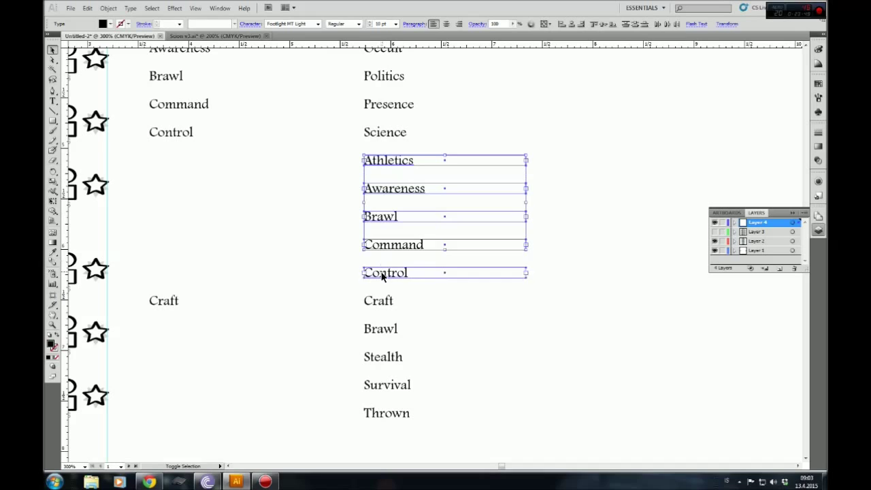
left_click(378, 301, "shift")
left_click(380, 329, "shift")
key("Delete")
left_click(714, 231)
scroll(569, 327, "up", 2)
scroll(570, 328, "up", 6)
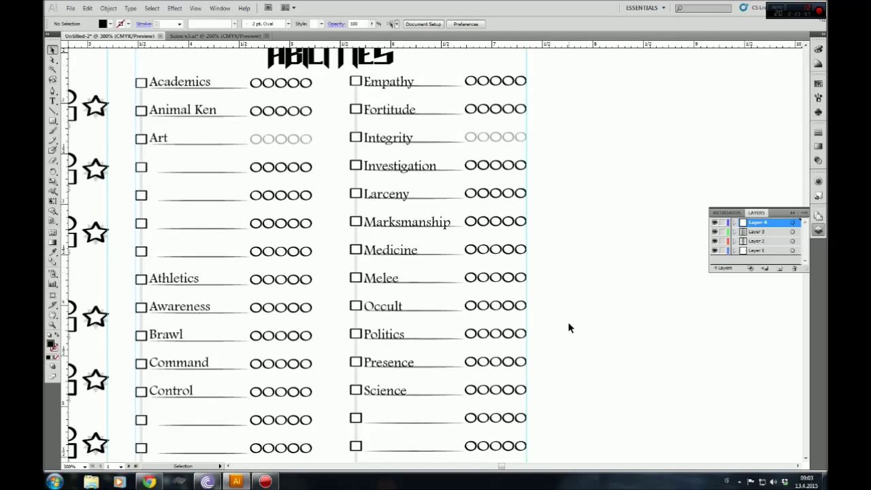
- Align the first blank row's underlines in the left and right columns
scroll(570, 328, "down", 7)
left_click(204, 201)
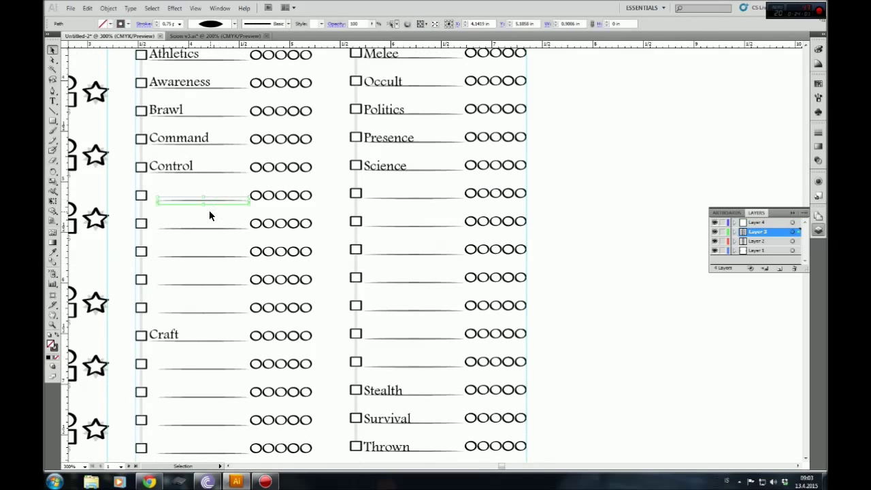
left_click(397, 199, "shift")
left_click(458, 25)
left_click(559, 239)
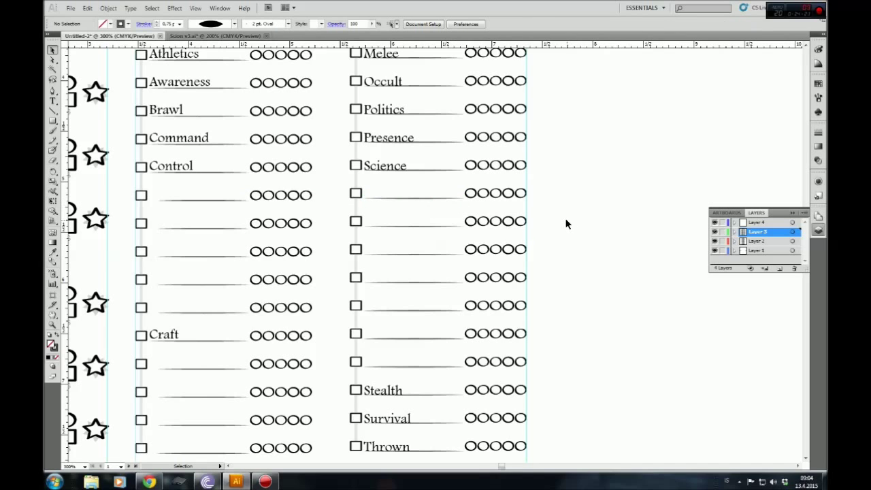
- With the labels layer hidden, nudge the right column's rows slightly down
scroll(565, 221, "down", 1)
left_click(715, 224)
key("ctrl+minus")
key("ctrl+minus")
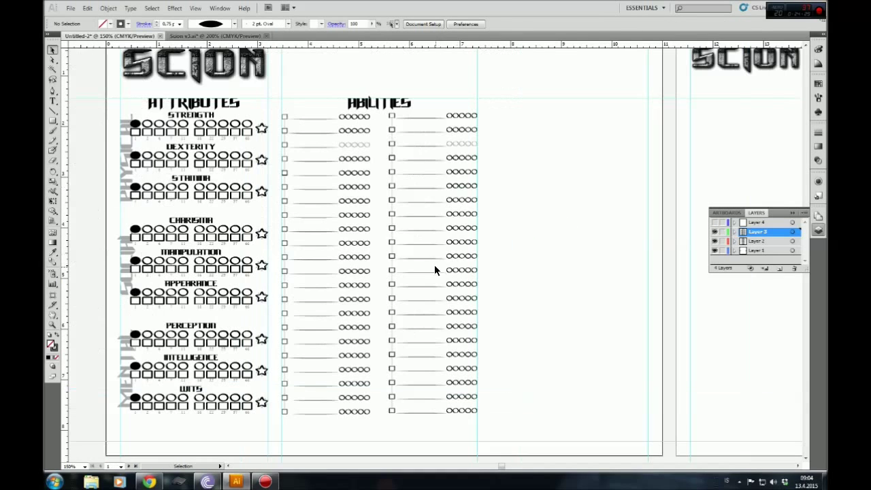
left_click_drag(466, 123, 465, 122)
key("ctrl+plus")
key("ctrl+plus")
key("ctrl+plus")
left_click_drag(459, 208, 459, 216)
left_click(715, 222)
left_click(729, 321)
- Move a stray blank-row underline up and right into line with the others
scroll(701, 295, "down", 8)
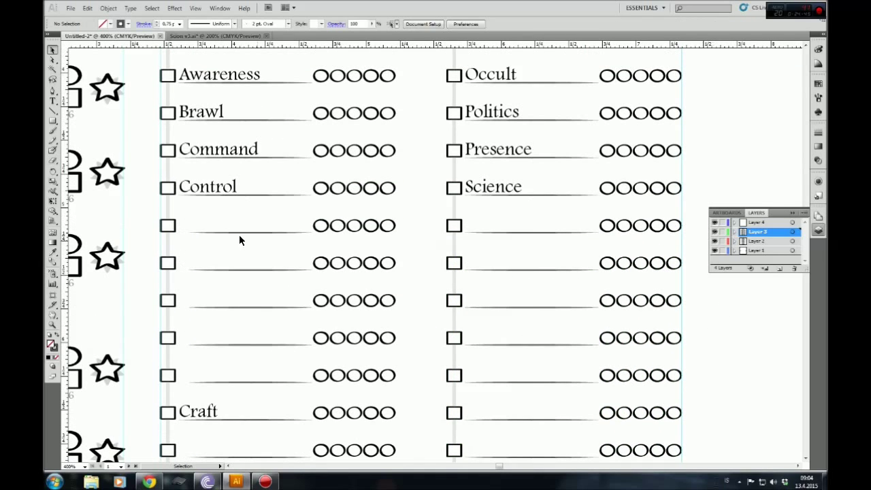
left_click(243, 233)
left_click_drag(437, 256, 538, 233)
scroll(469, 225, "down", 2)
left_click_drag(478, 195, 507, 393)
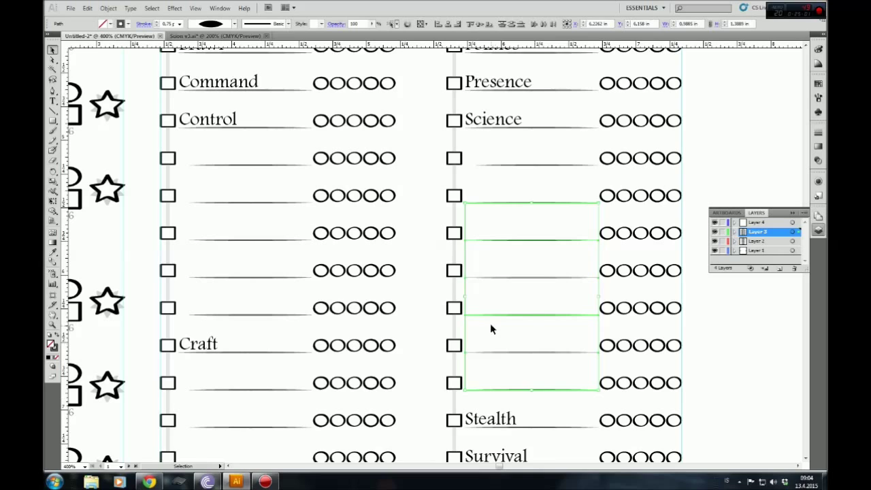
left_click(431, 245)
- Select the blank-row checkboxes in both the left and right columns
key("ctrl+minus")
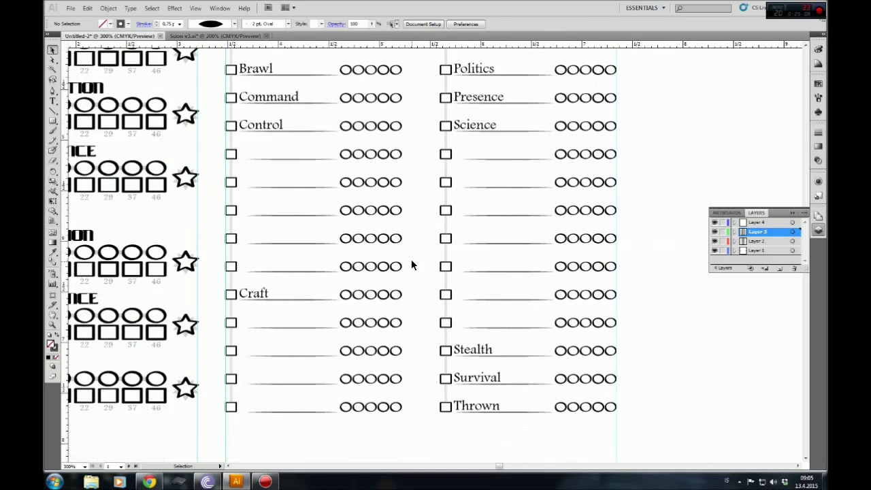
left_click_drag(221, 144, 237, 274)
left_click_drag(446, 294, 441, 237)
scroll(437, 172, "up", 5)
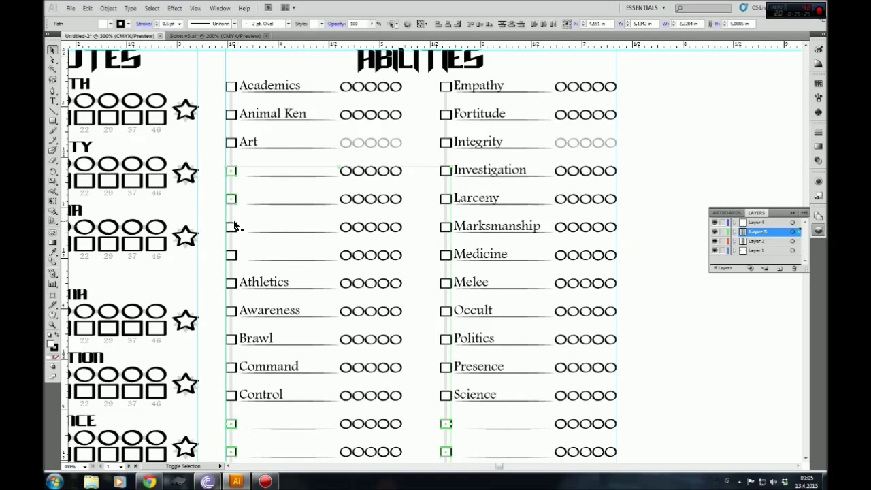
- Give the selected blank-row checkboxes and dots a light grey colour
scroll(408, 224, "down", 5)
left_click_drag(346, 181, 410, 310)
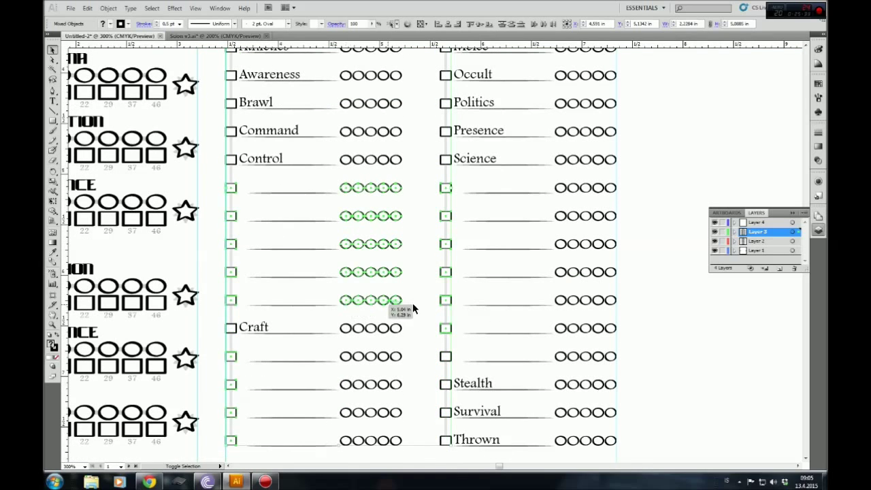
scroll(413, 303, "down", 2)
scroll(407, 305, "up", 2)
left_click_drag(405, 243, 351, 167)
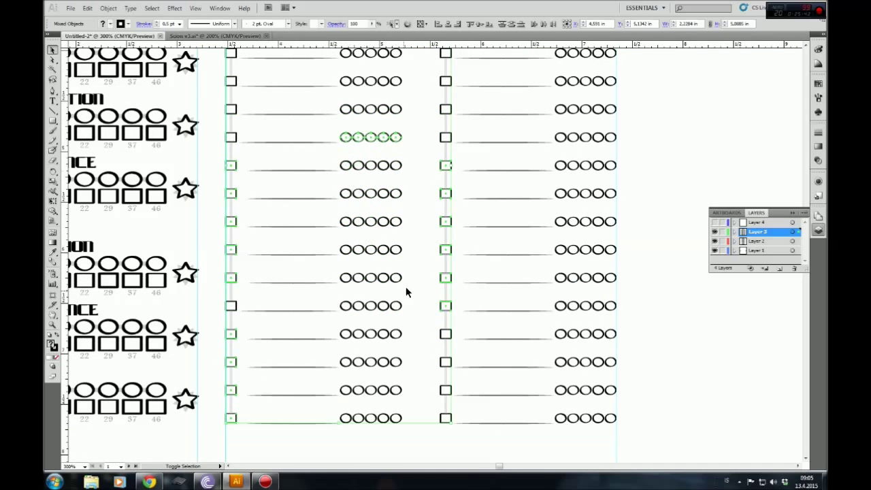
scroll(461, 306, "up", 2)
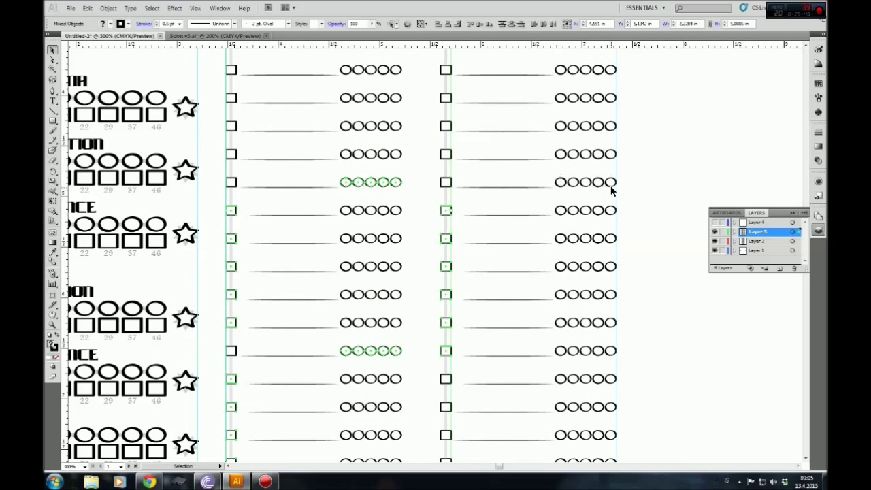
left_click(611, 184, "shift")
scroll(432, 333, "up", 6)
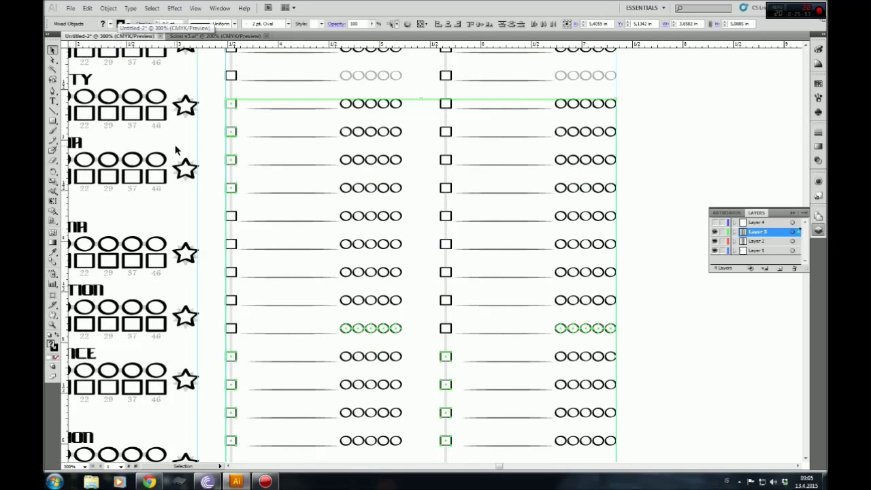
scroll(181, 96, "down", 2)
left_click(111, 24)
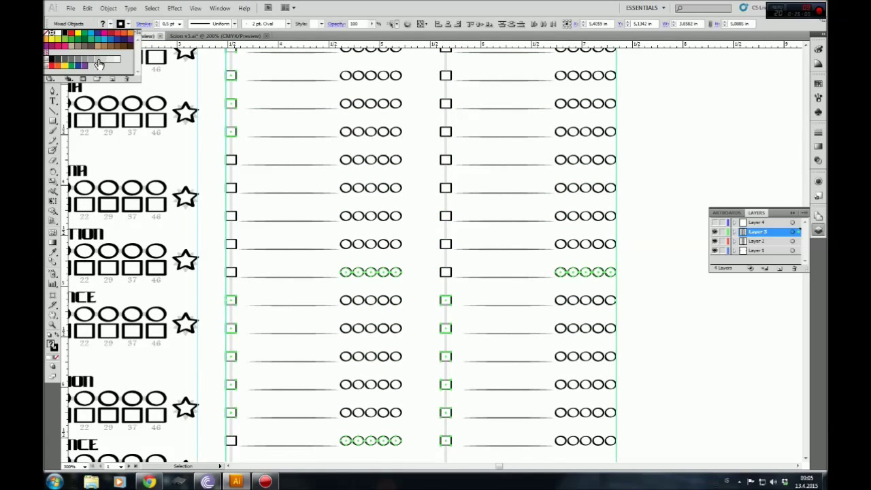
left_click(213, 116)
- Apply the same light grey to the remaining blank-row dots on both sides
scroll(213, 115, "up", 2)
left_click(347, 83)
left_click(109, 24)
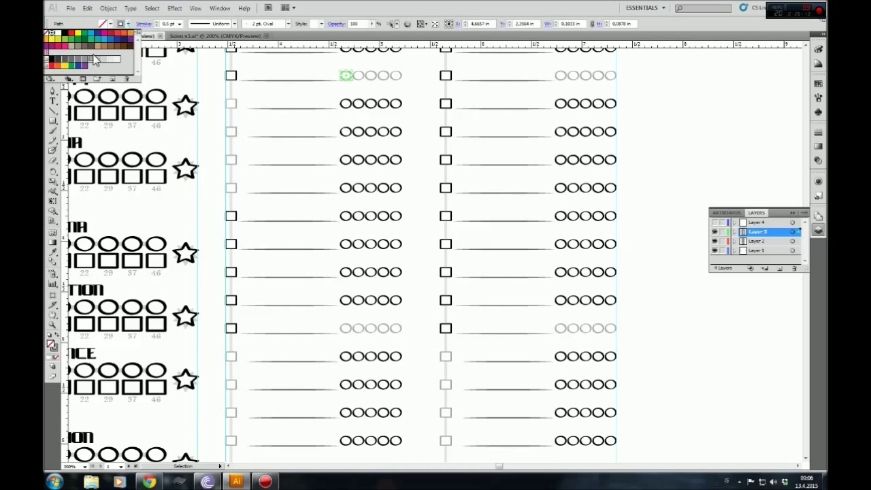
left_click(58, 29)
left_click_drag(563, 68, 607, 79)
left_click(109, 24)
left_click(58, 28)
left_click(215, 147)
scroll(472, 235, "down", 2)
key("ctrl+minus")
key("ctrl+minus")
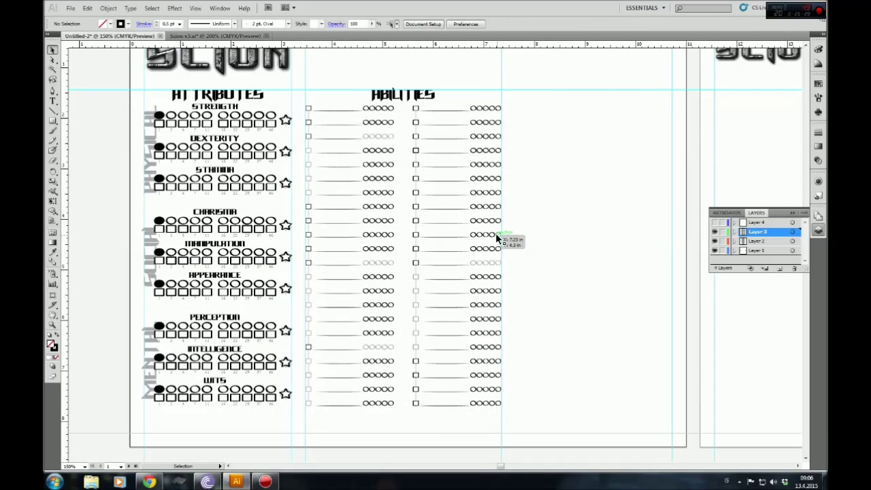
- Turn the ability labels layer back on and scroll over the finished sheet
left_click(714, 221)
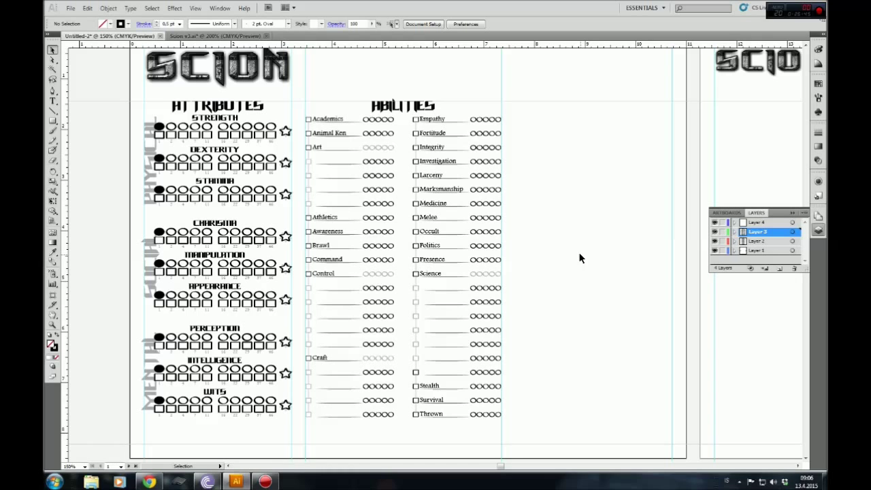
scroll(578, 255, "down", 1)
scroll(548, 240, "up", 1)
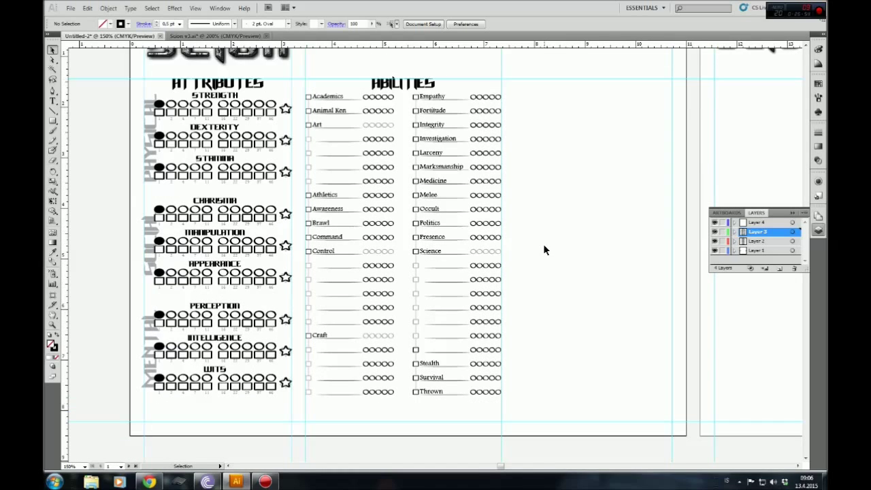
scroll(541, 244, "down", 1)
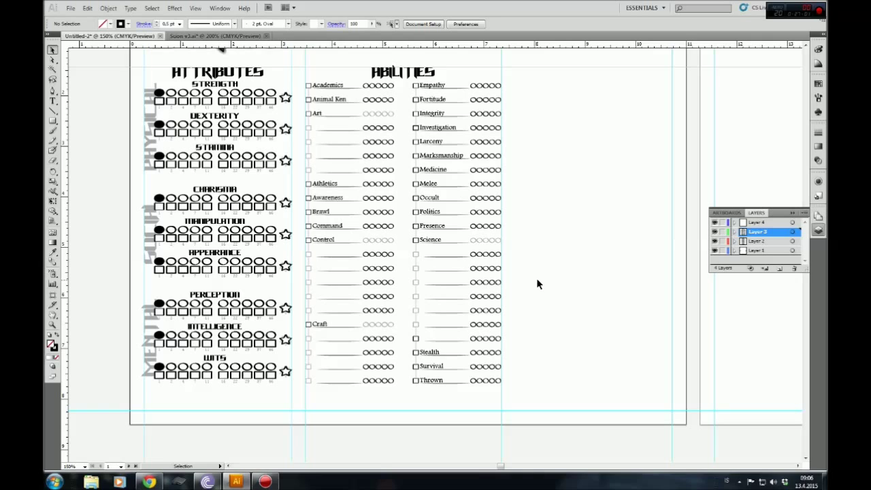